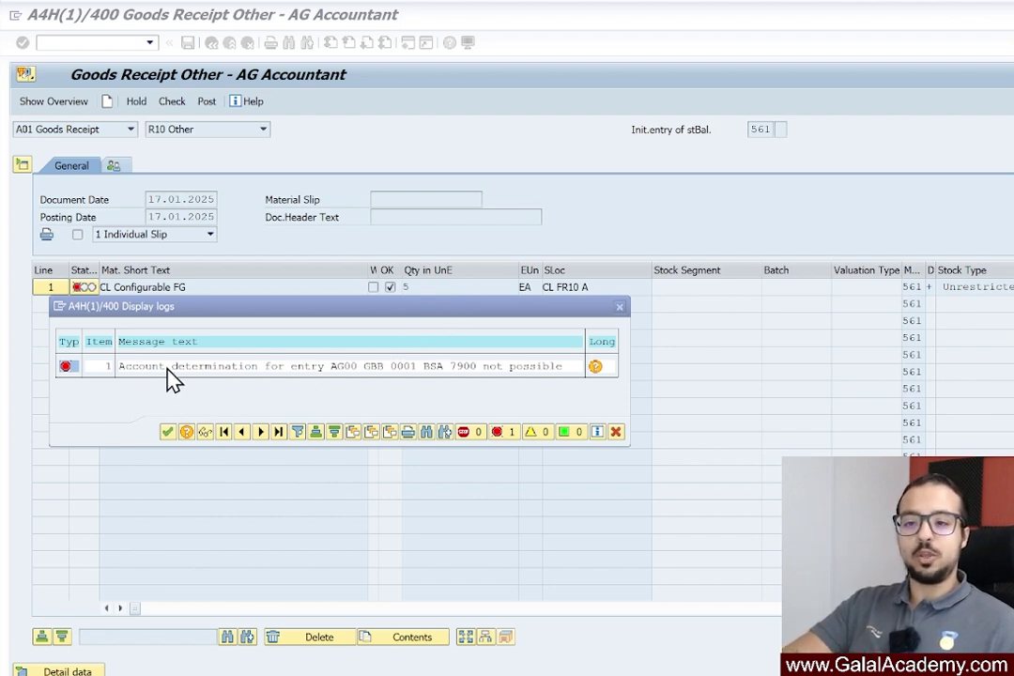
# Open the error message's long text and examine each component of the account determination key AG00 GBB 0001 BSA 7900.
pyautogui.click(595, 366)
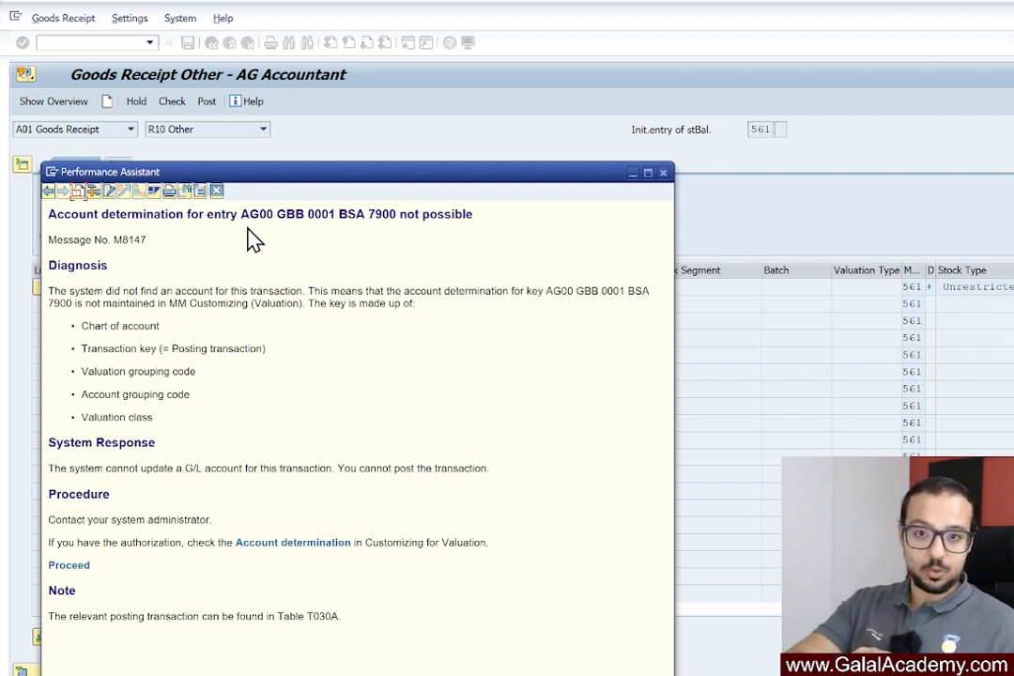
pyautogui.moveTo(243, 220); pyautogui.dragTo(271, 224)
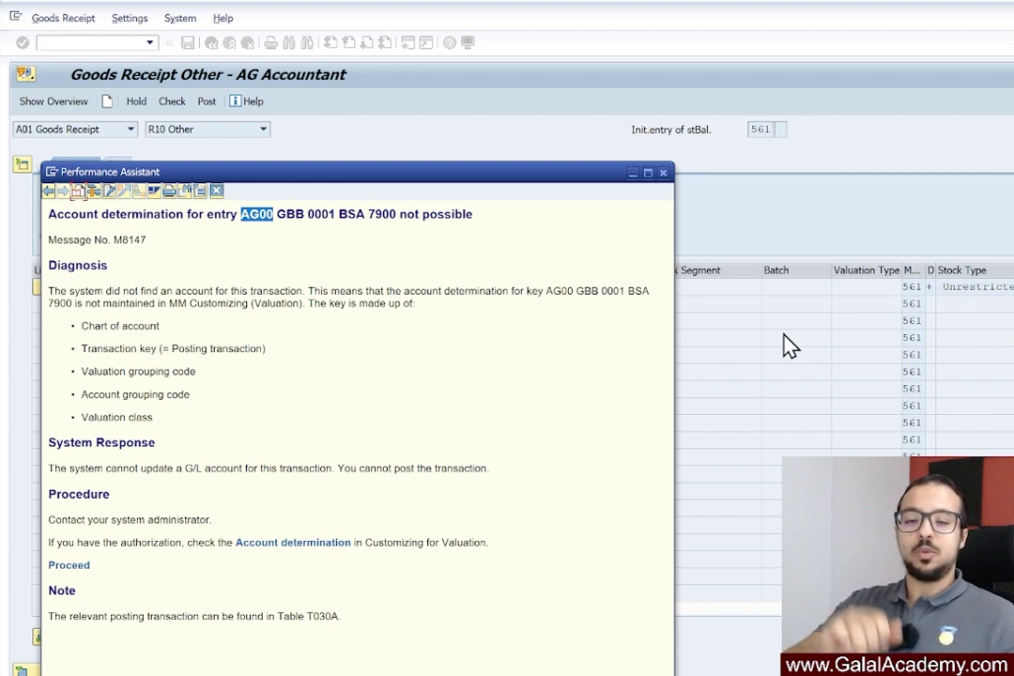
pyautogui.doubleClick(290, 215)
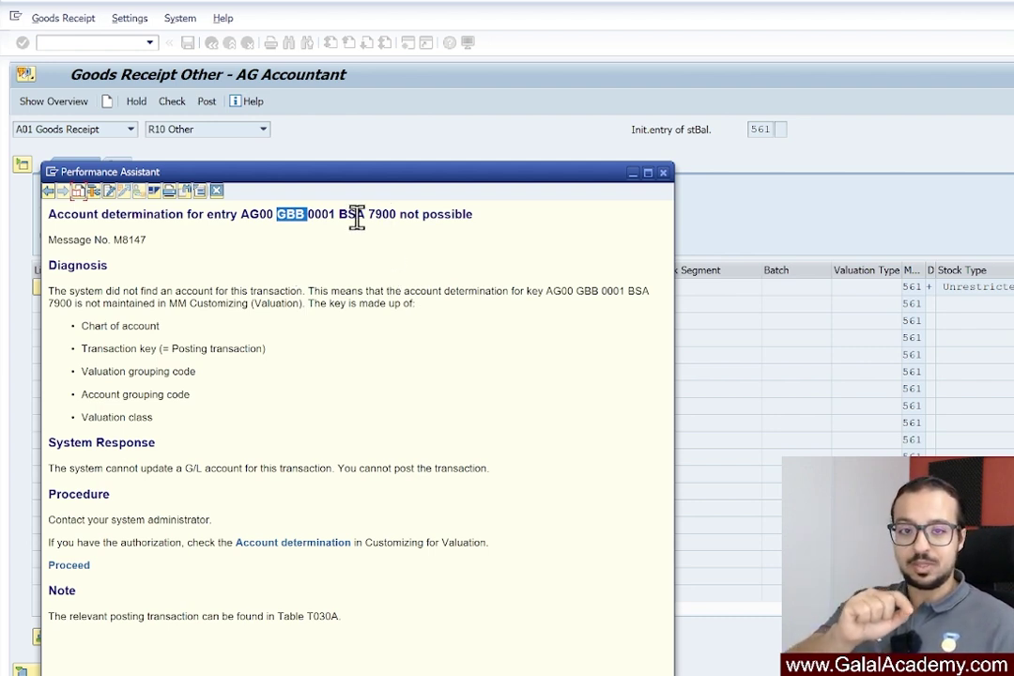
pyautogui.click(324, 212)
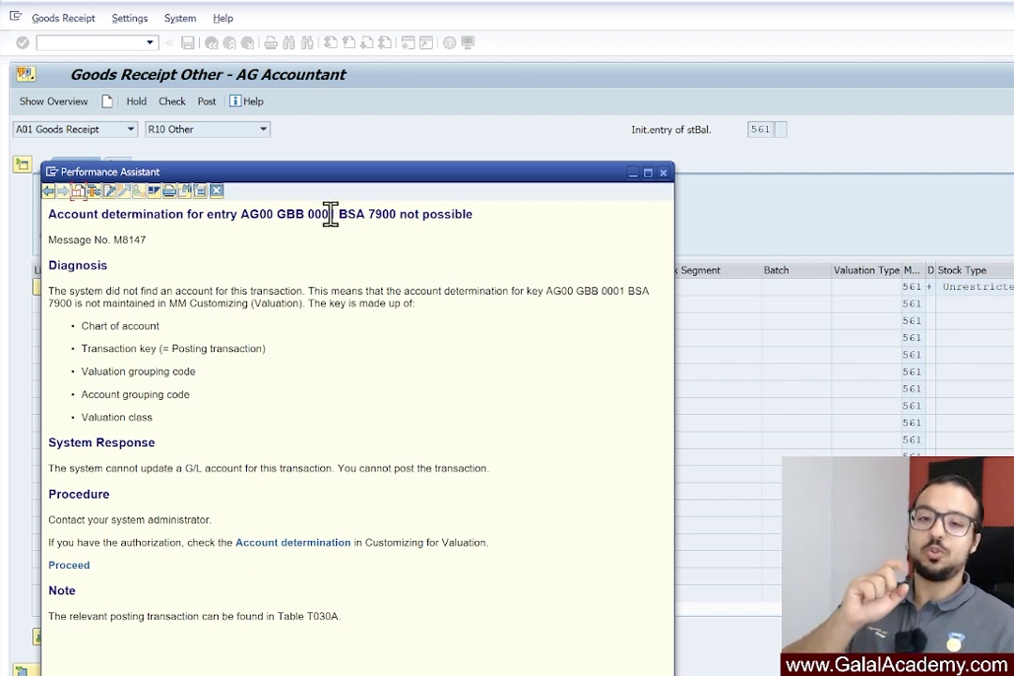
pyautogui.moveTo(335, 213); pyautogui.dragTo(315, 213)
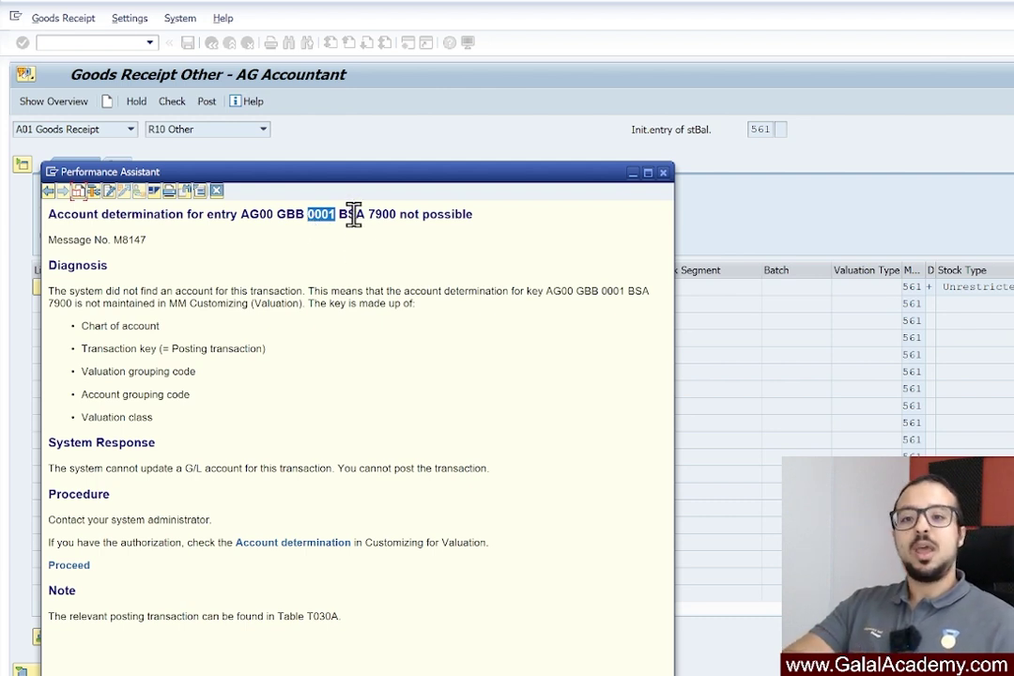
pyautogui.moveTo(339, 213); pyautogui.dragTo(364, 225)
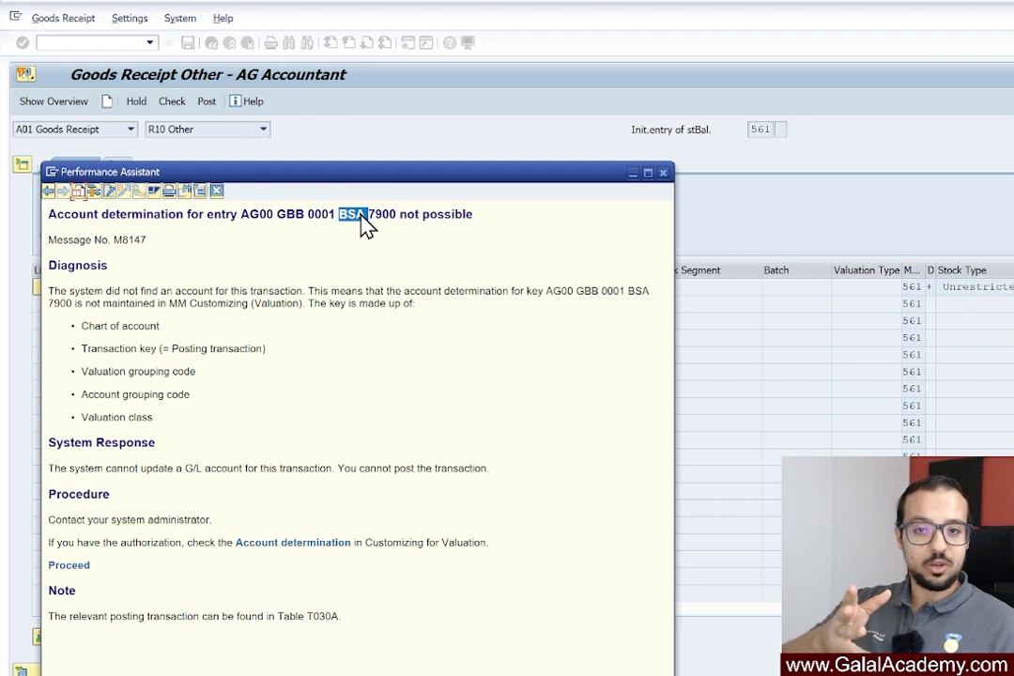
pyautogui.click(357, 211)
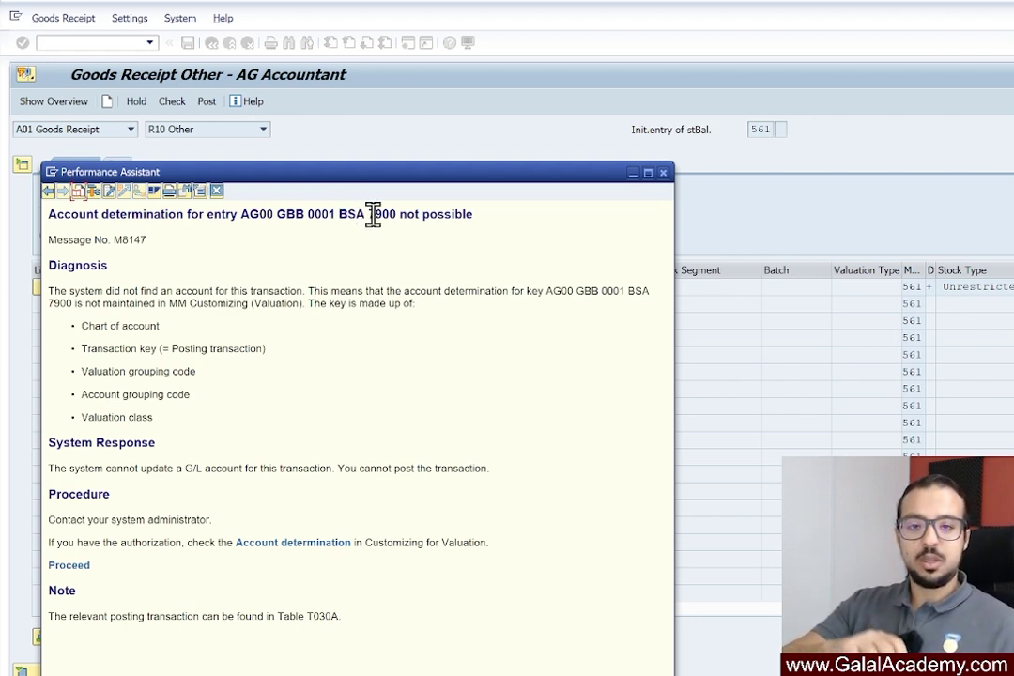
pyautogui.doubleClick(383, 213)
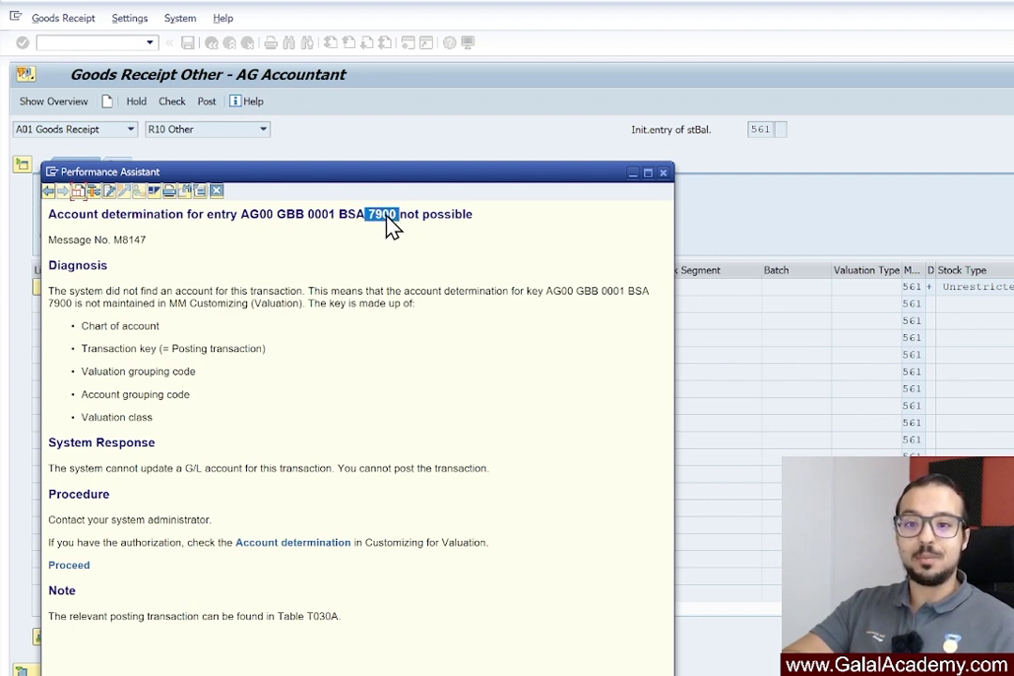
pyautogui.moveTo(421, 175); pyautogui.dragTo(442, 219)
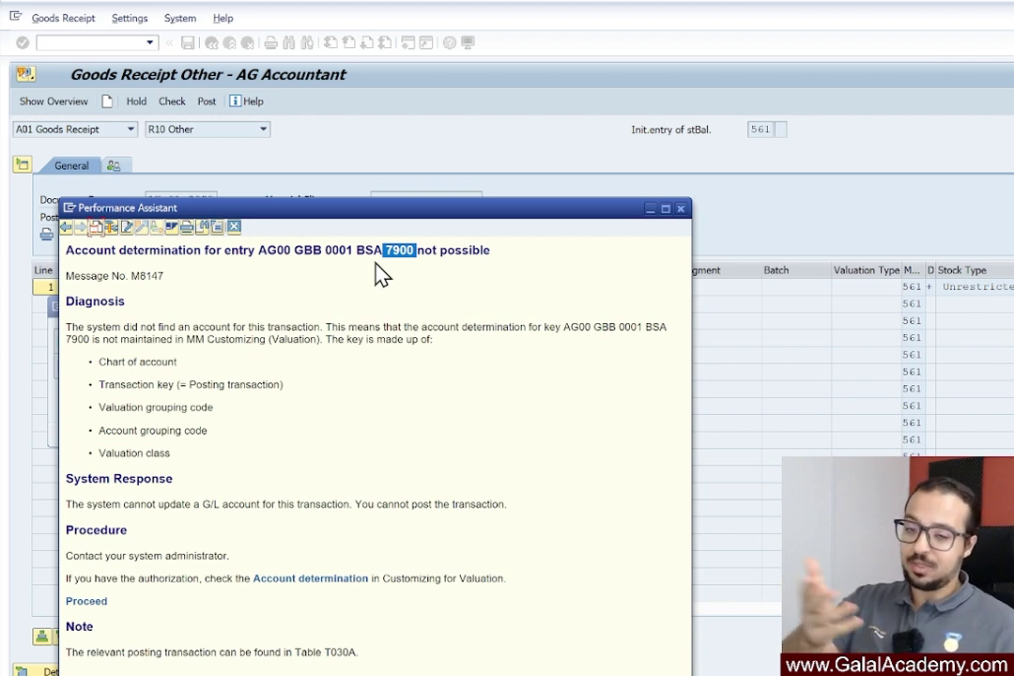
pyautogui.click(69, 208)
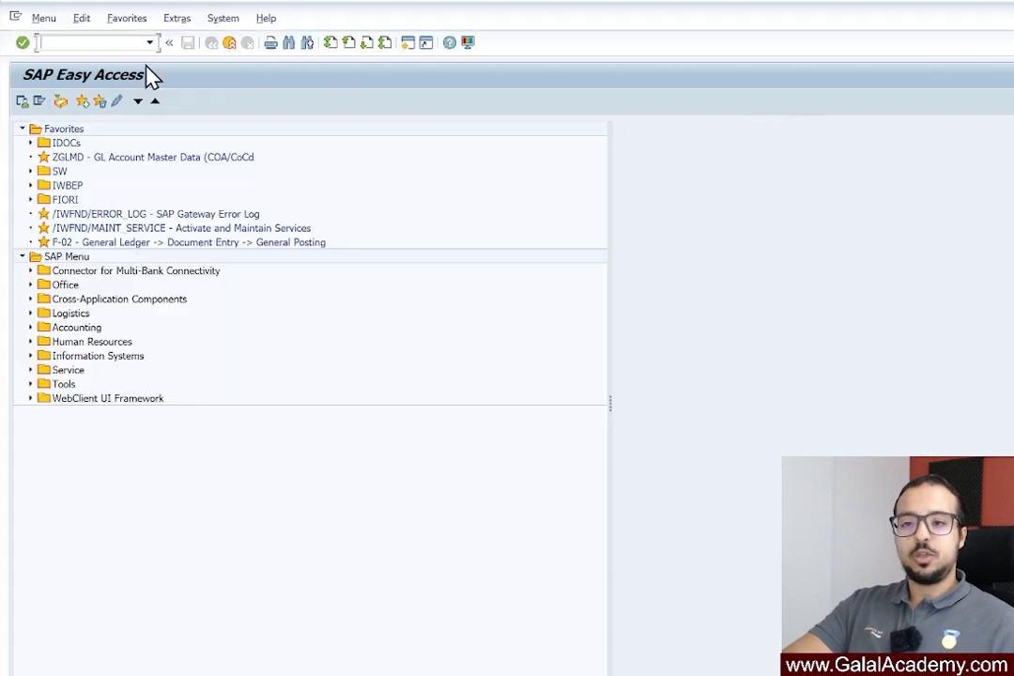
# Run transaction MM03 and display material CL_FG_VAR2 with the preselected views for plant FR10 and storage location FR1A.
pyautogui.write('mm')
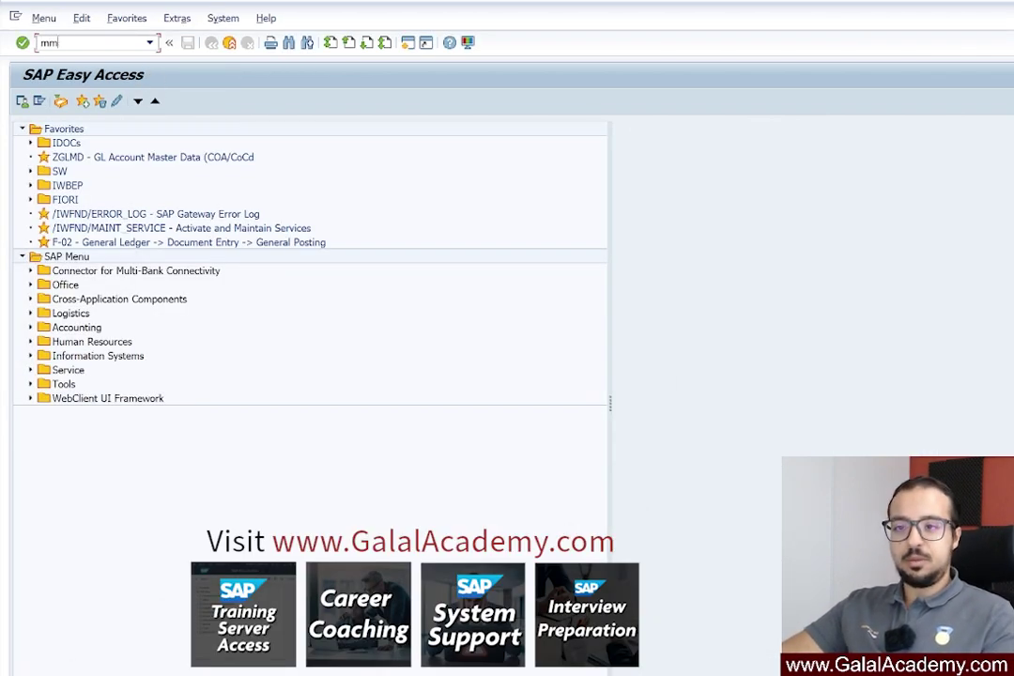
pyautogui.write('03')
pyautogui.press('Return')
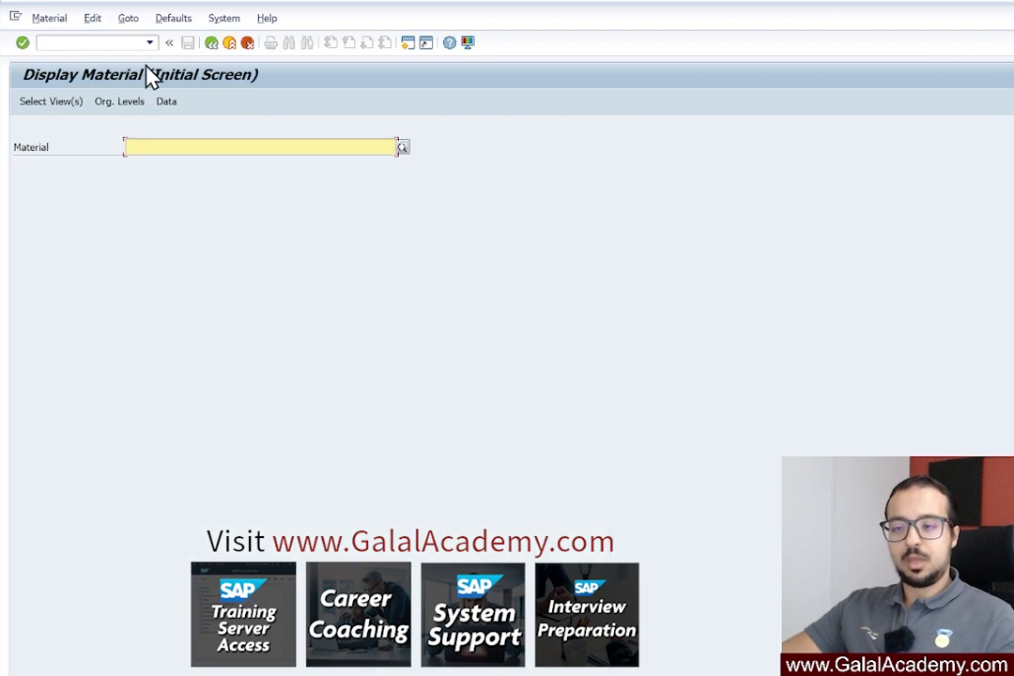
pyautogui.press('Down')
pyautogui.press('Down')
pyautogui.press('Return')
pyautogui.press('Return')
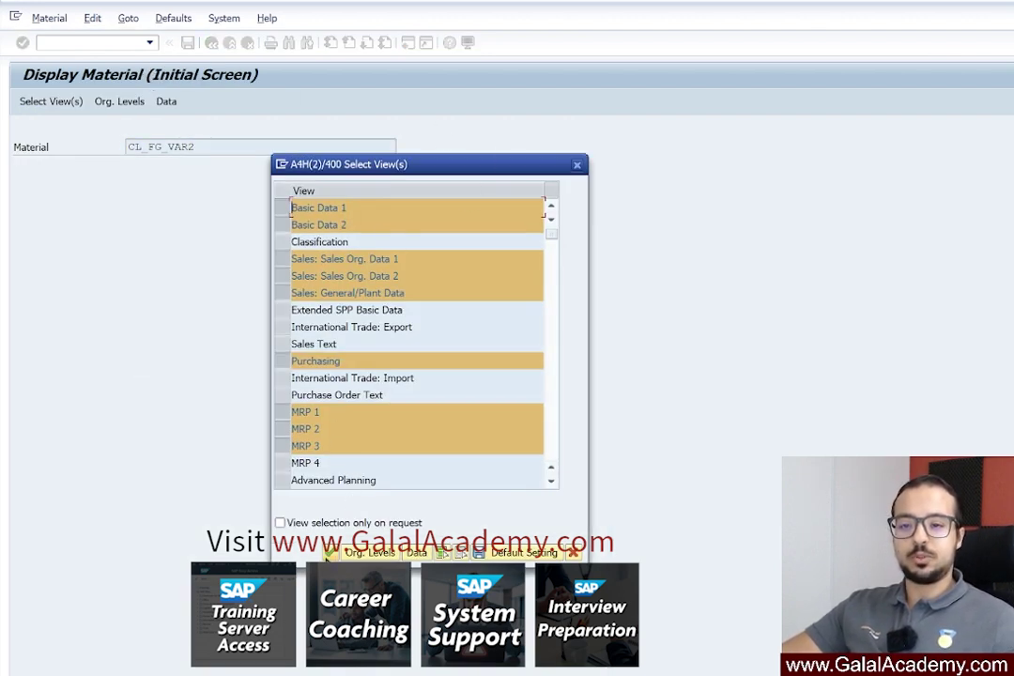
pyautogui.click(336, 554)
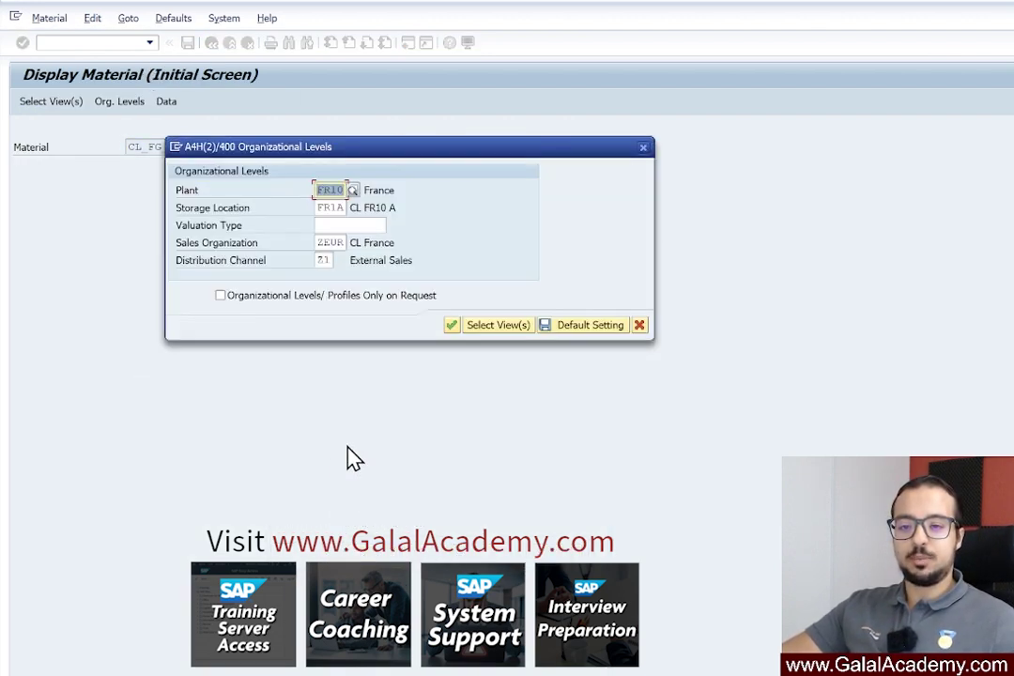
pyautogui.click(451, 326)
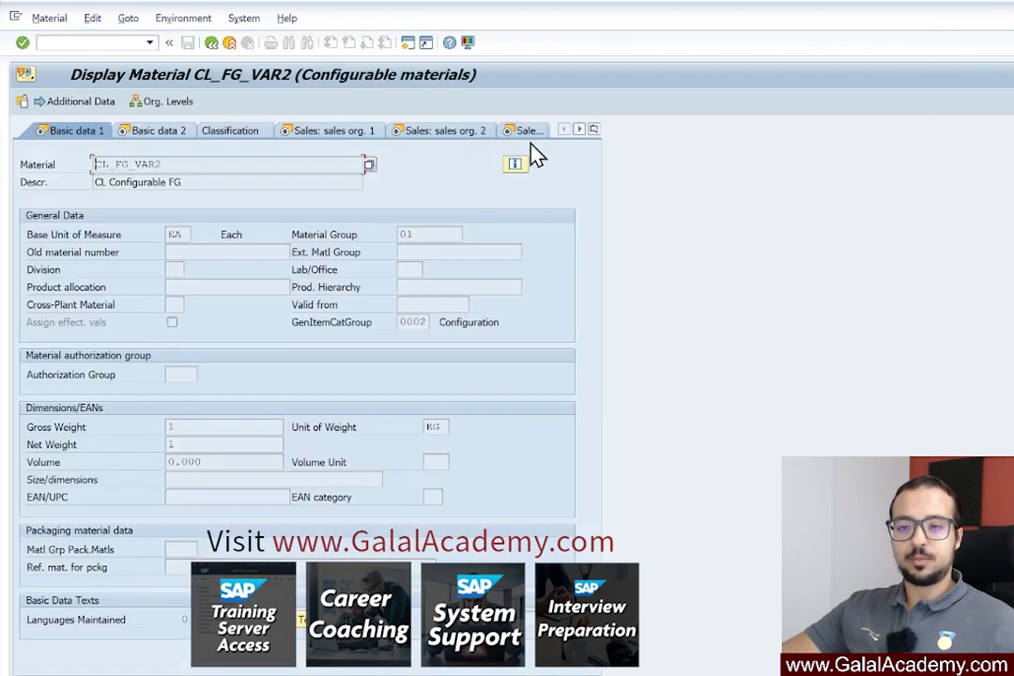
# Open the material's Accounting 1 view and compare its valuation class with the one in the goods receipt error.
pyautogui.click(594, 130)
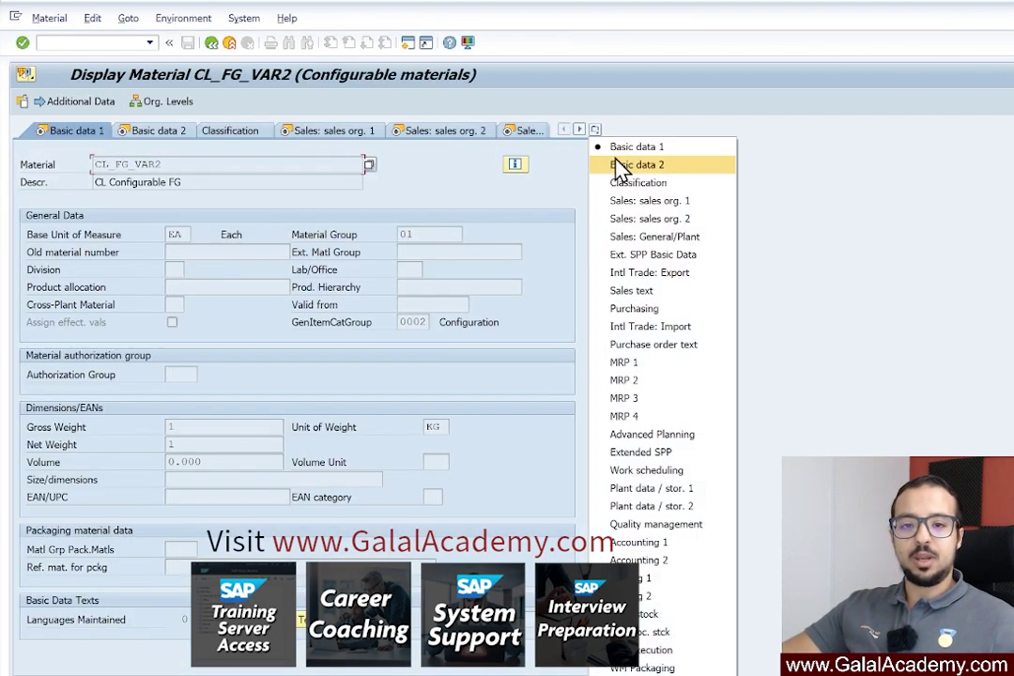
pyautogui.click(642, 544)
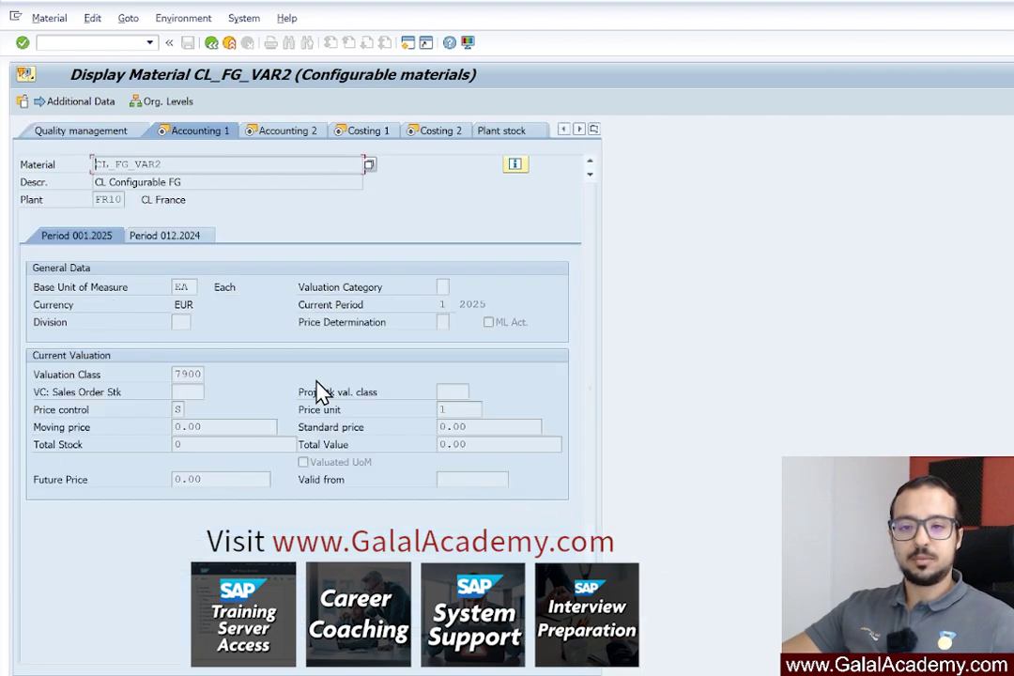
pyautogui.doubleClick(188, 373)
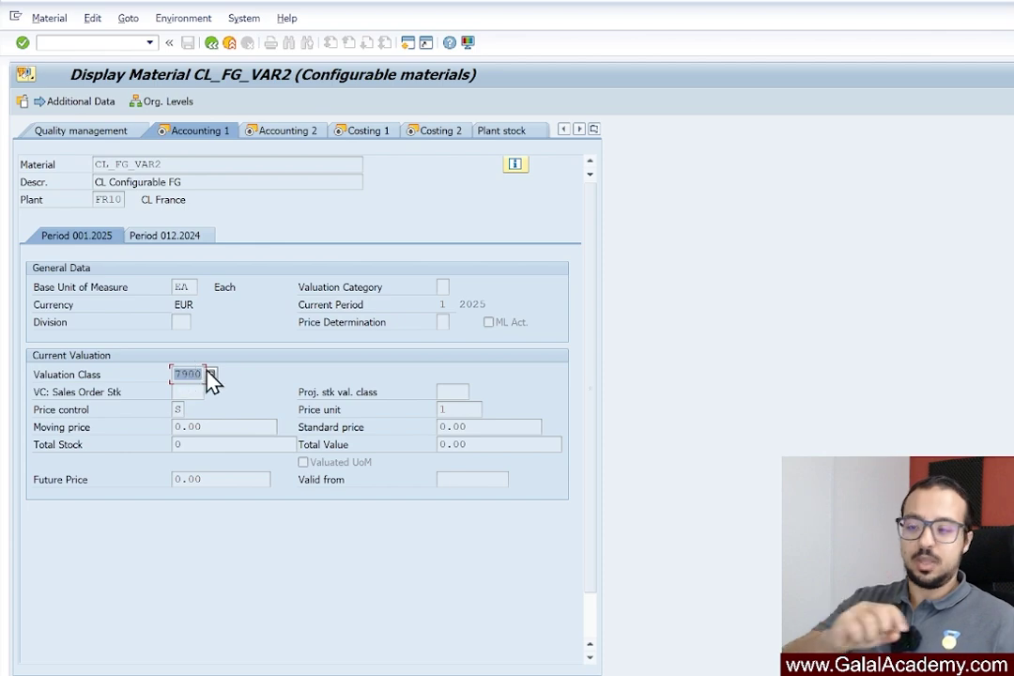
pyautogui.hotkey('alt', 'Tab')
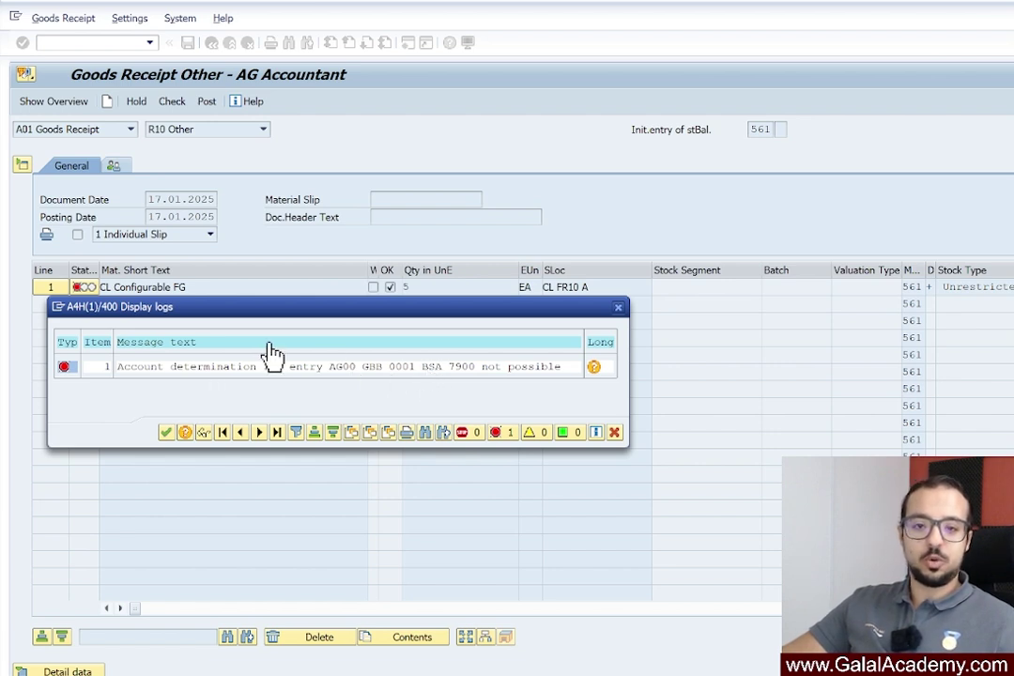
pyautogui.hotkey('alt', 'Tab')
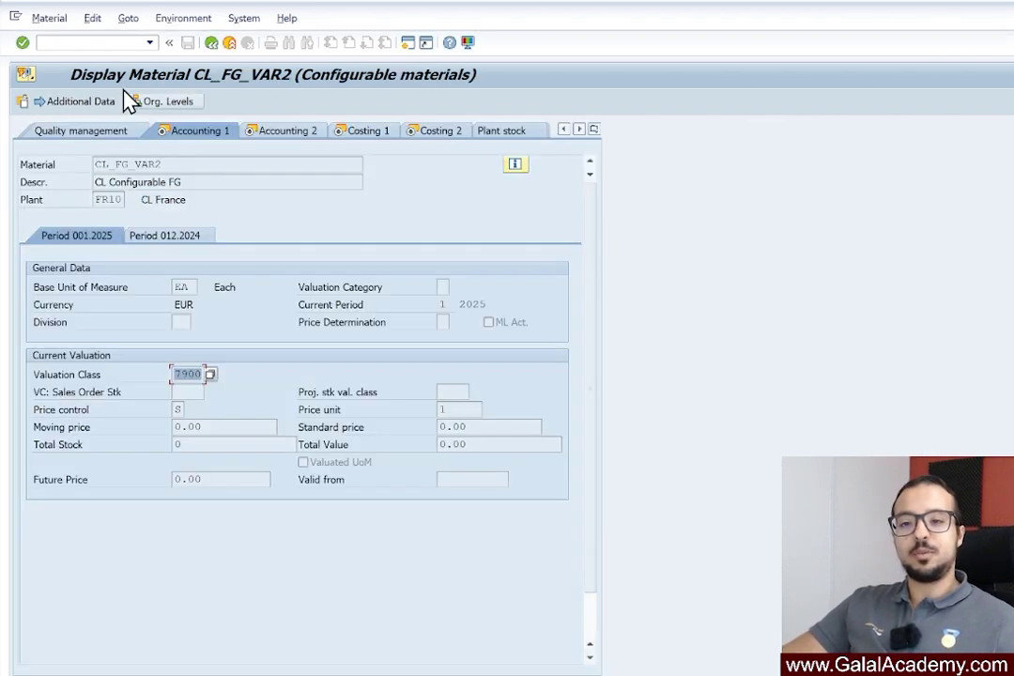
# Switch to the SPRO transaction with /nspro and open the SAP Reference IMG.
pyautogui.click(98, 42)
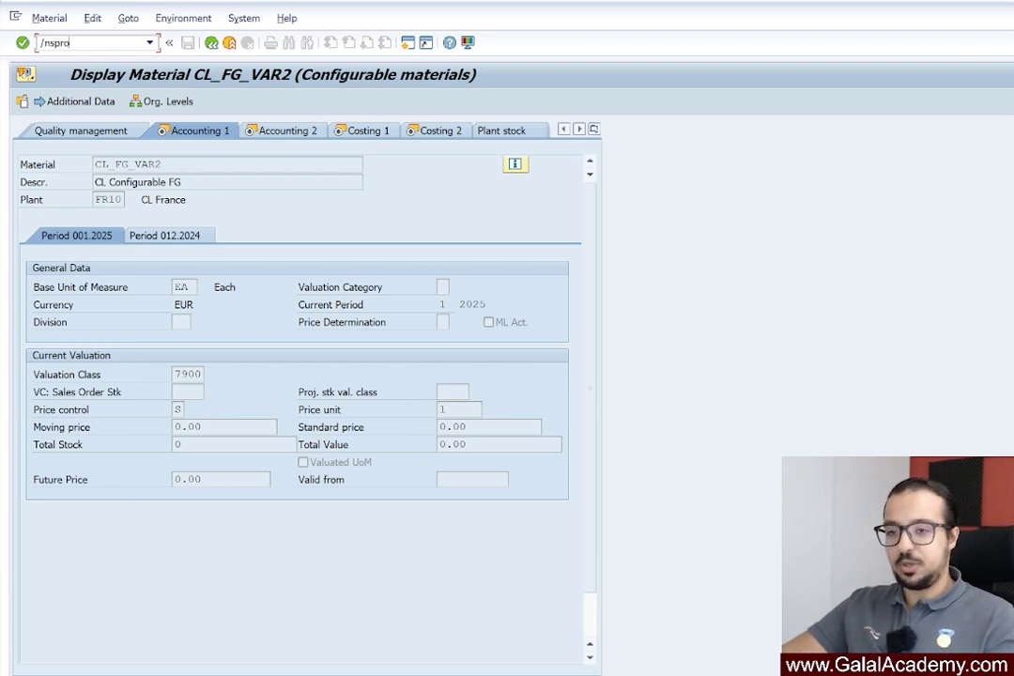
pyautogui.press('Return')
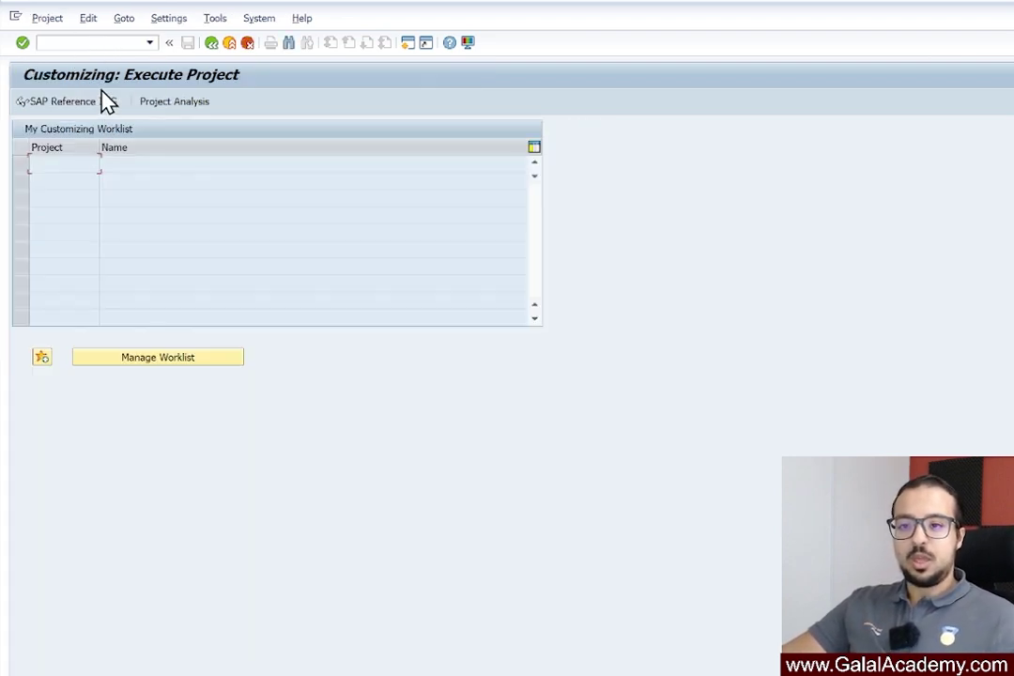
pyautogui.click(105, 103)
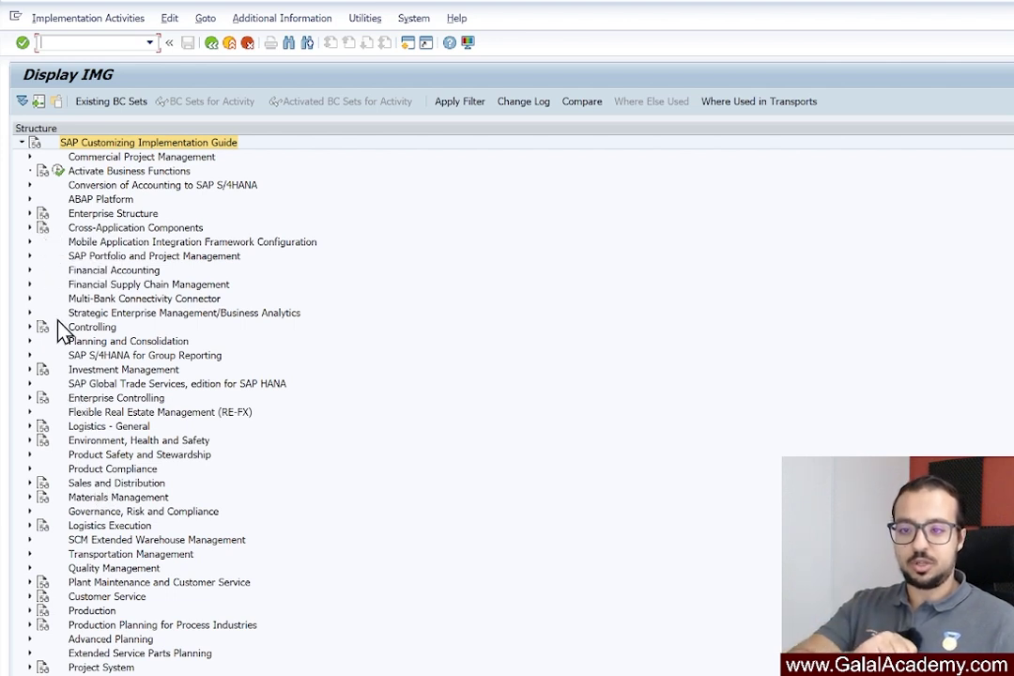
# Open Group Together Valuation Areas in the IMG under Materials Management, Valuation and Account Assignment, Account Determination Without Wizard.
pyautogui.click(29, 496)
pyautogui.scroll(-5, 57, 376)
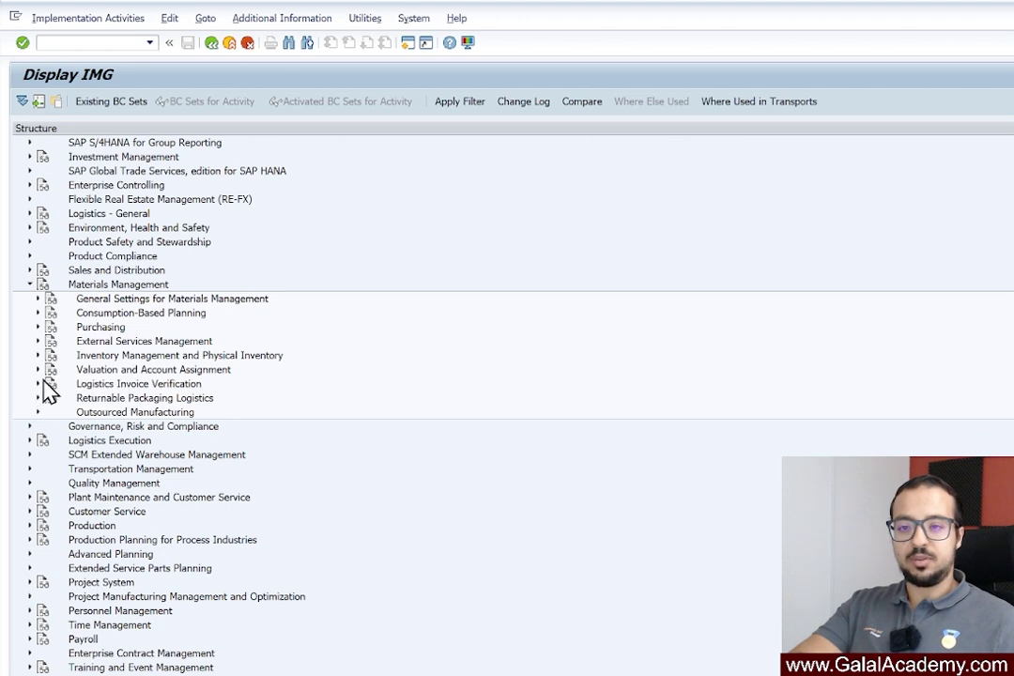
pyautogui.click(82, 369)
pyautogui.click(38, 369)
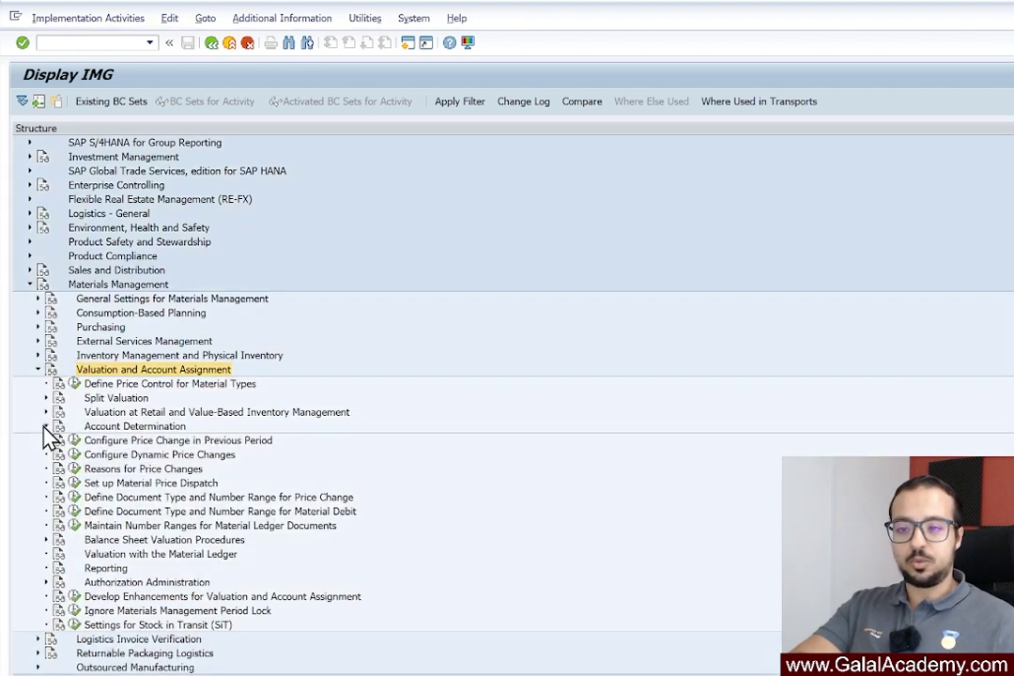
pyautogui.click(46, 428)
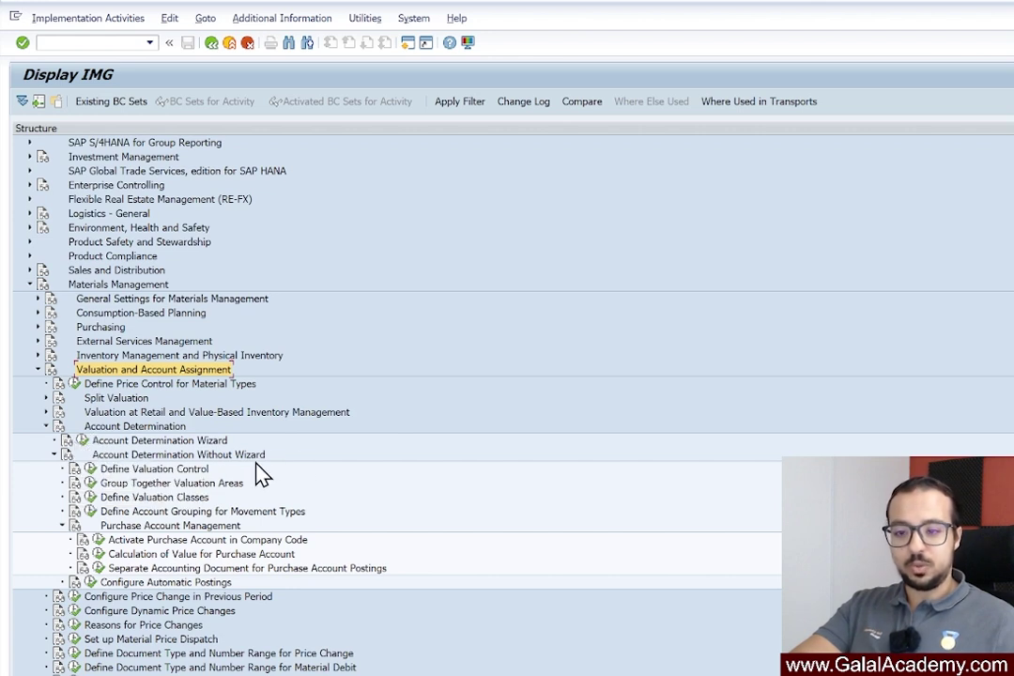
pyautogui.click(136, 485)
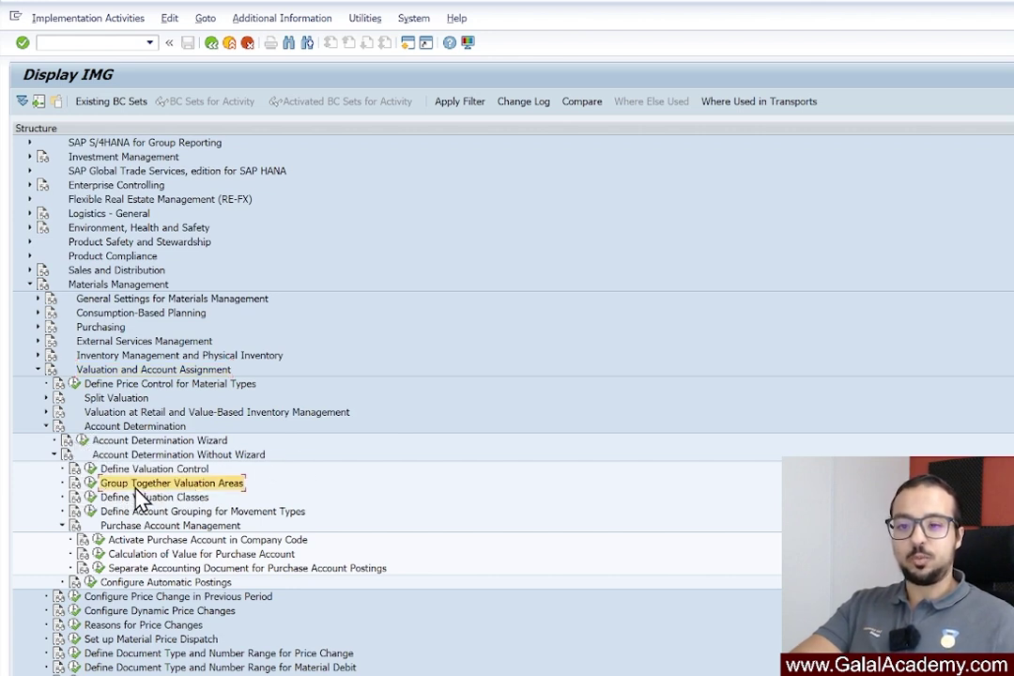
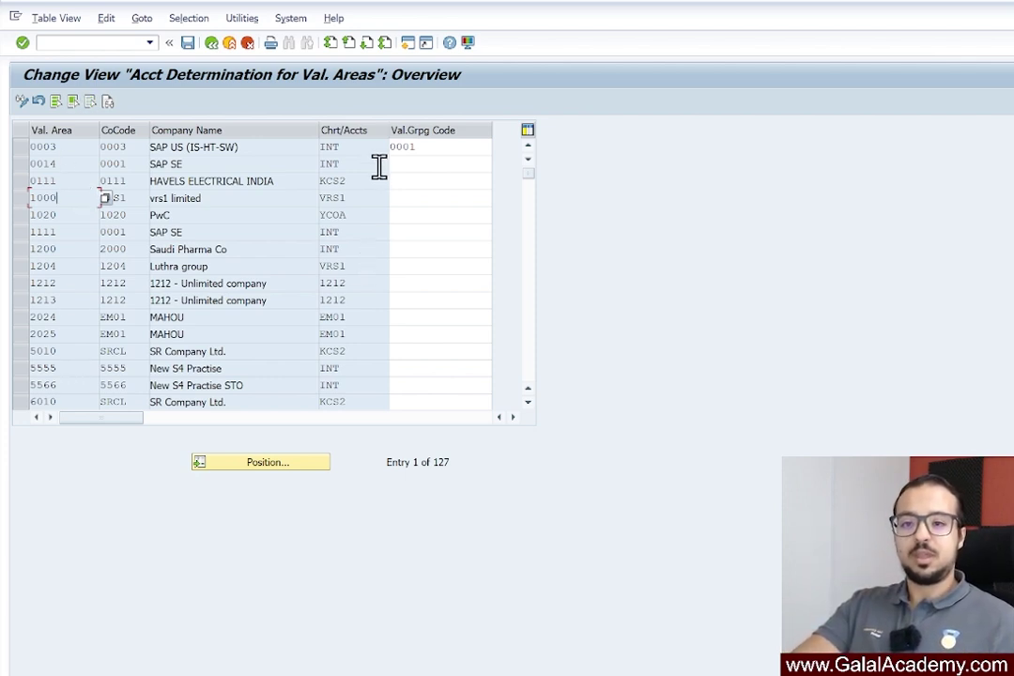
# Position the list at valuation area FR10 and check its company code, chart of accounts and valuation grouping code.
pyautogui.click(451, 150)
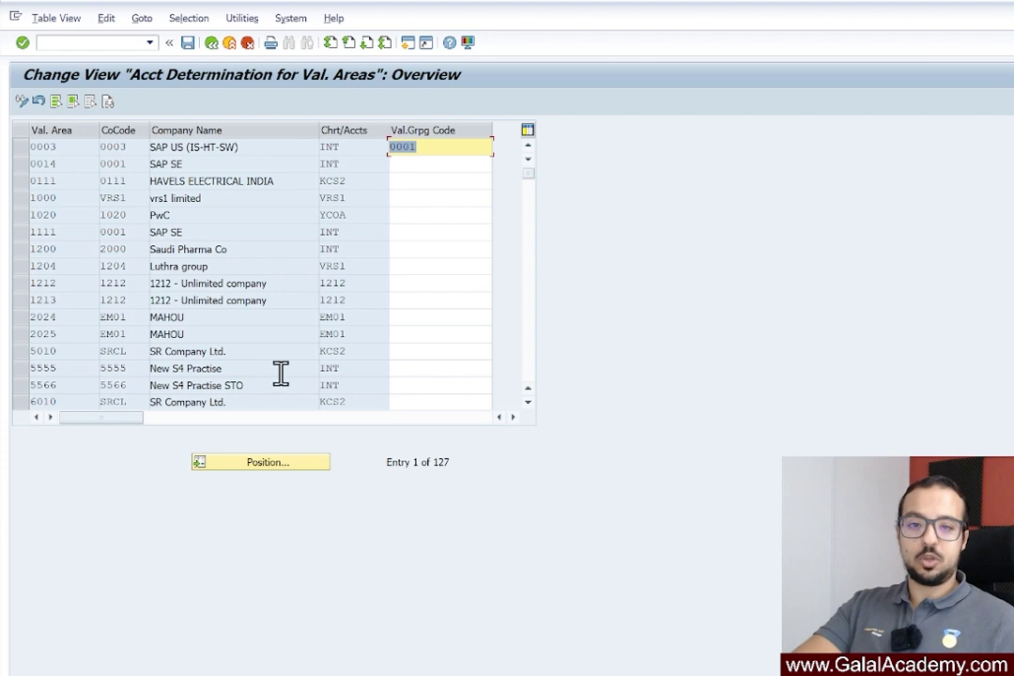
pyautogui.click(248, 469)
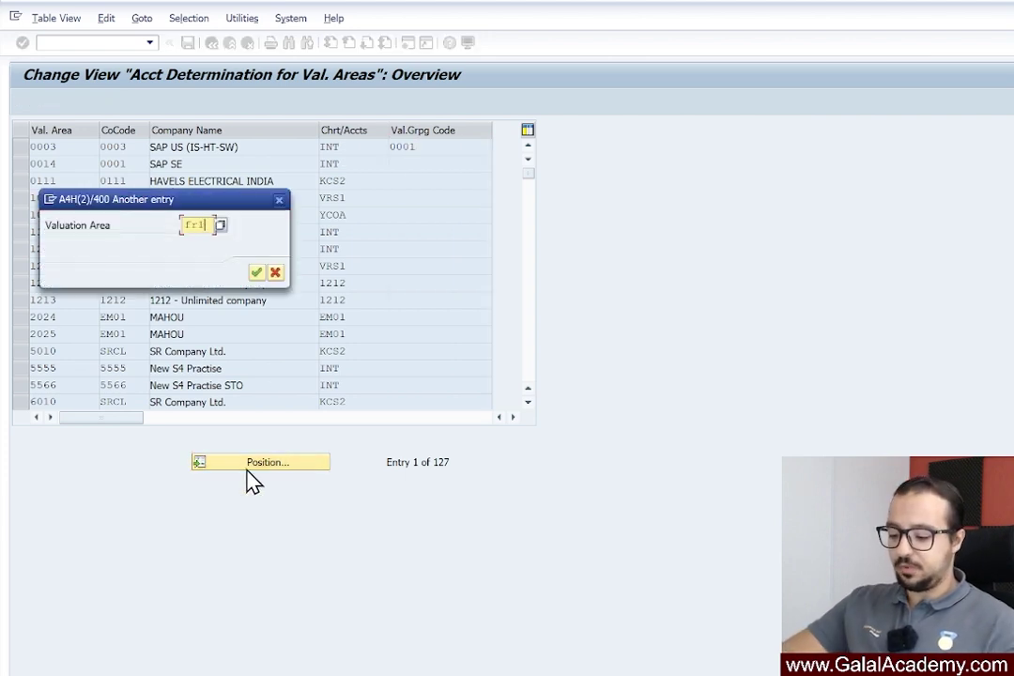
pyautogui.press('Return')
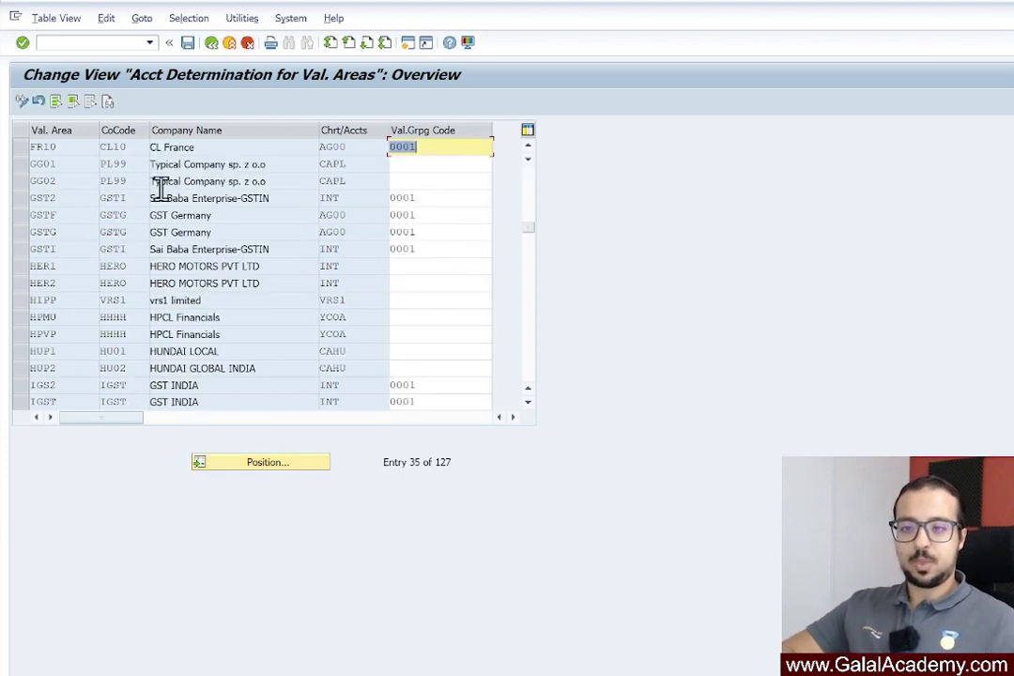
pyautogui.moveTo(60, 147); pyautogui.dragTo(12, 149)
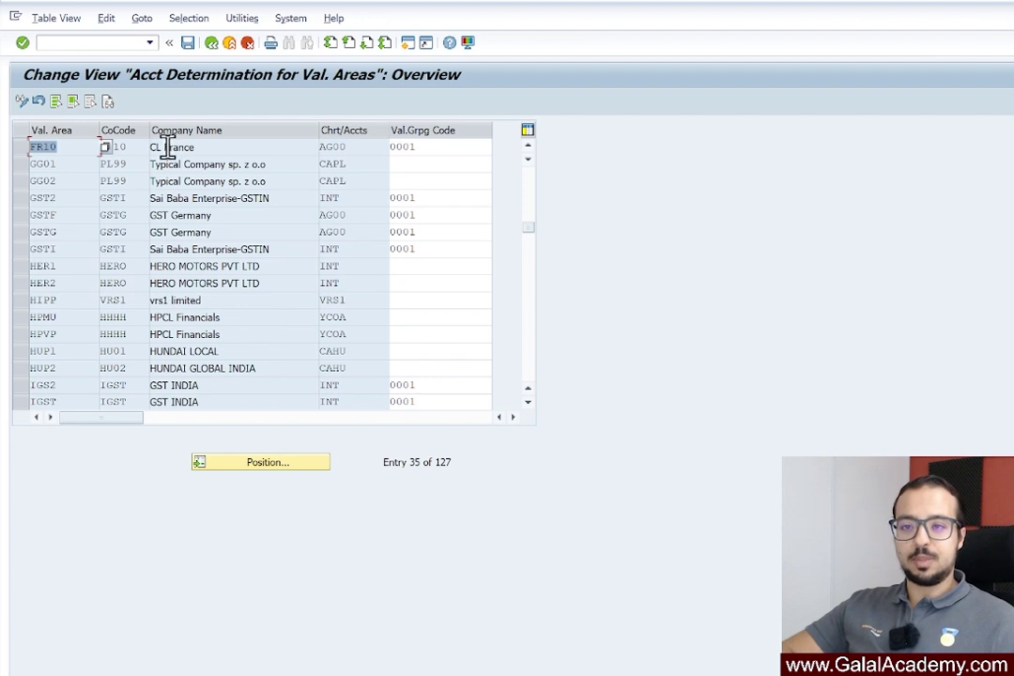
pyautogui.moveTo(141, 151); pyautogui.dragTo(54, 147)
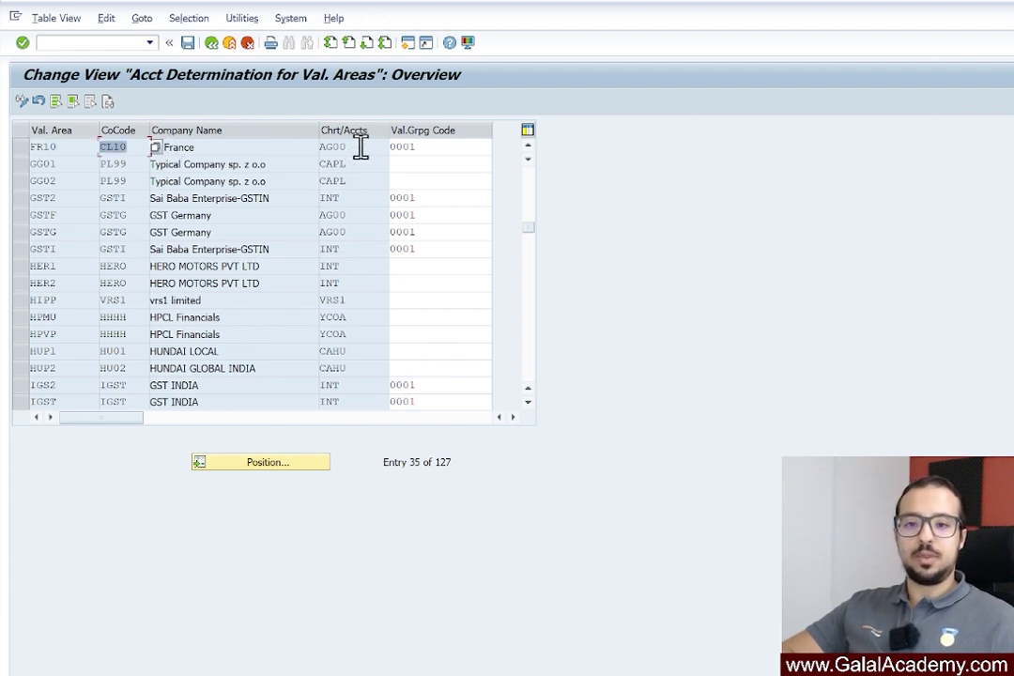
pyautogui.moveTo(359, 147); pyautogui.dragTo(299, 148)
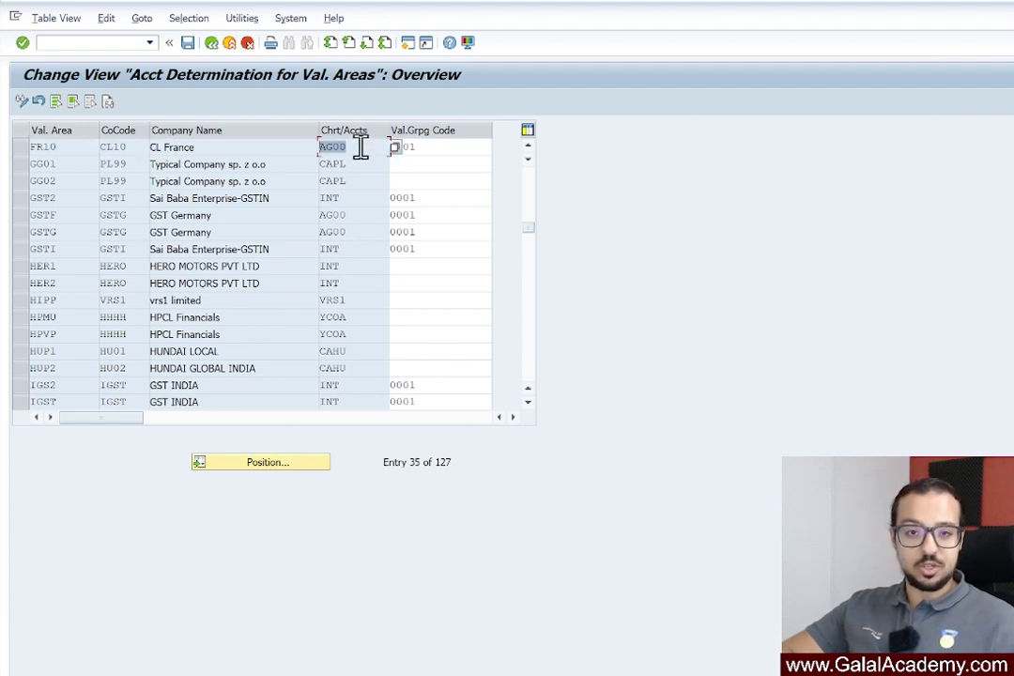
pyautogui.click(453, 149)
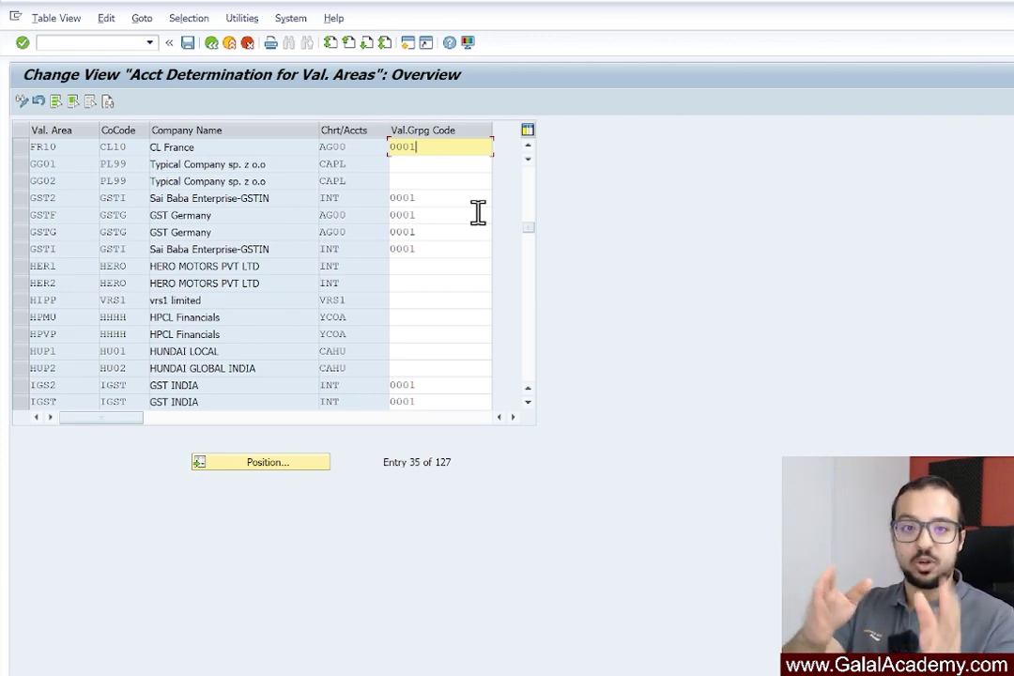
# Compare FR10's valuation grouping code, chart of accounts and company code with the values in the goods receipt error.
pyautogui.doubleClick(409, 150)
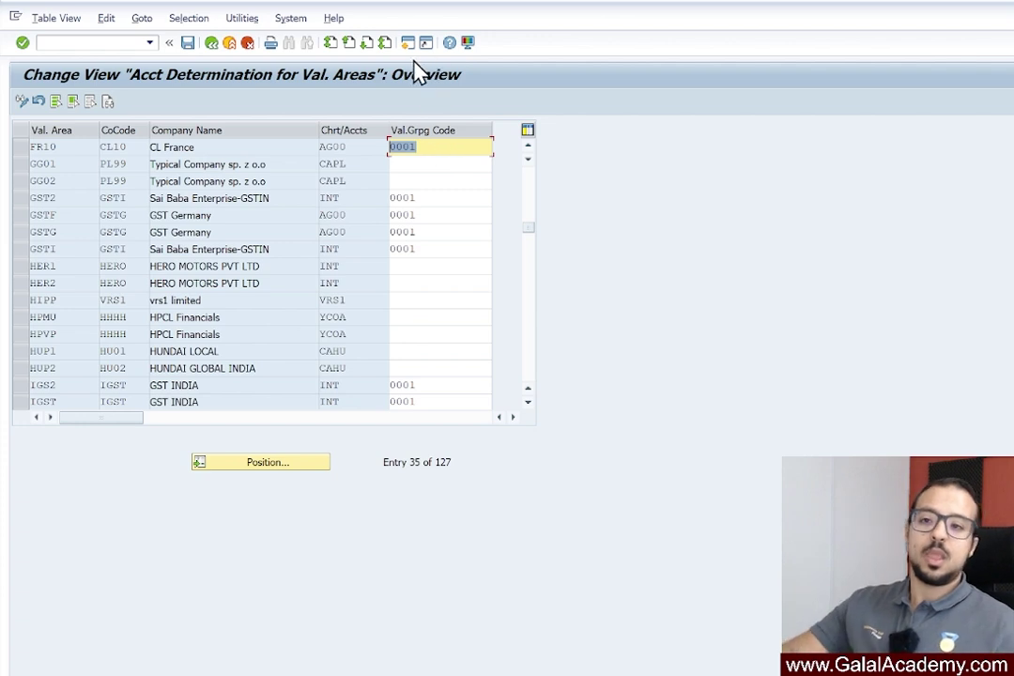
pyautogui.click(435, 161)
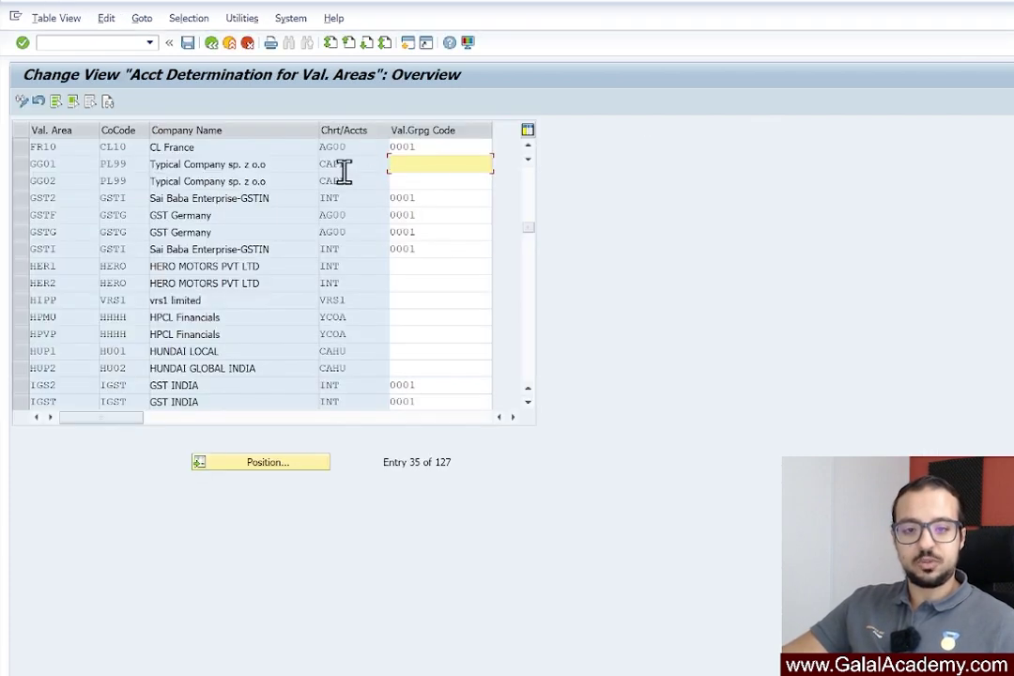
pyautogui.doubleClick(343, 147)
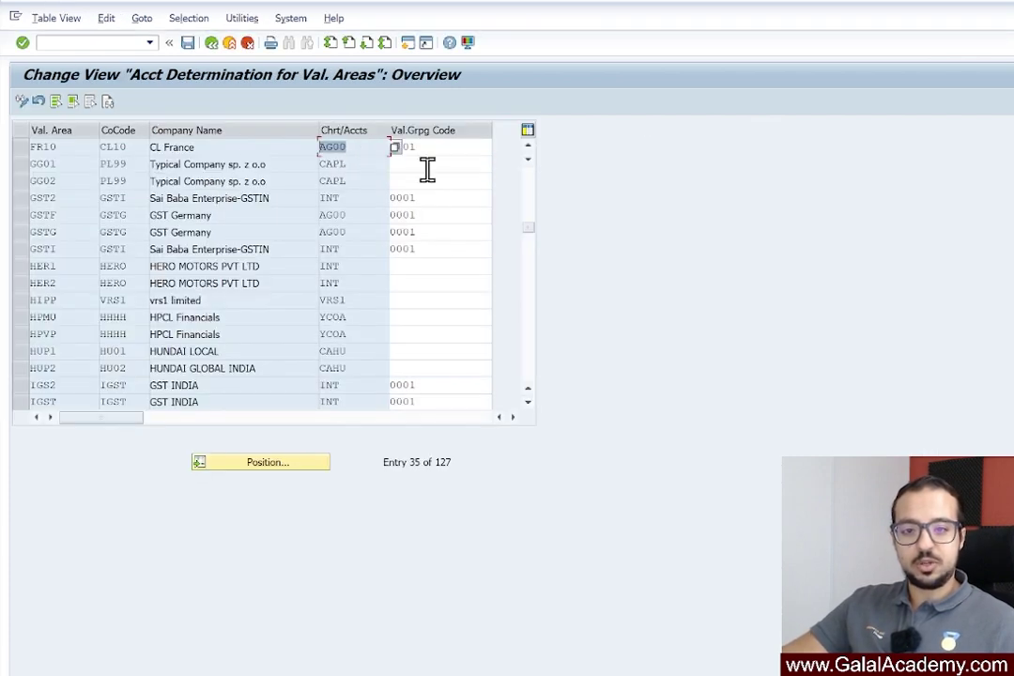
pyautogui.click(362, 147)
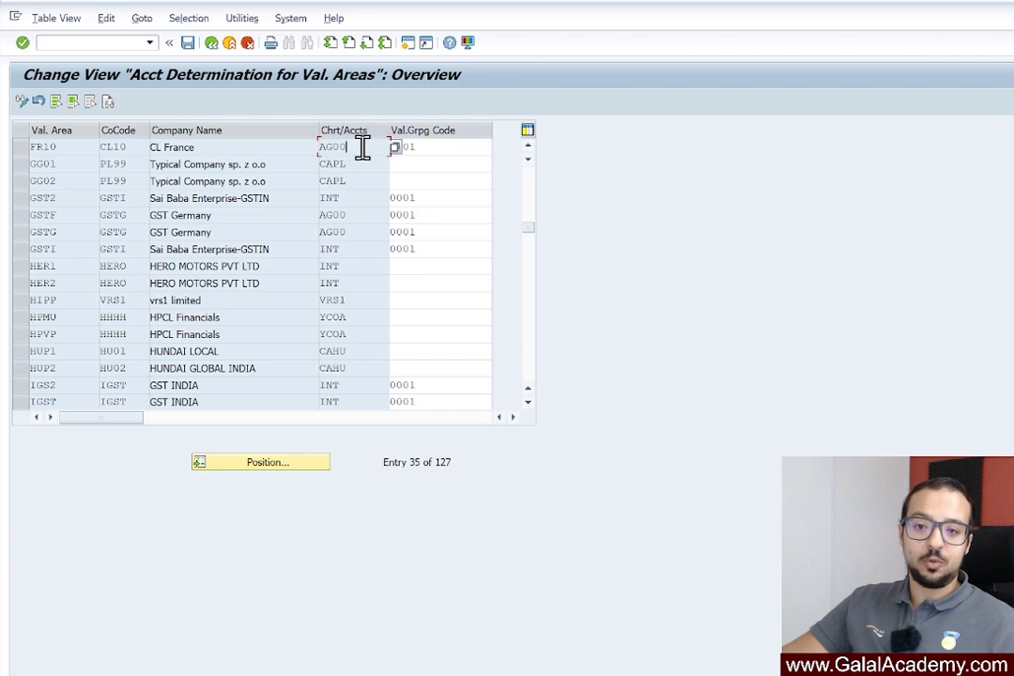
pyautogui.doubleClick(114, 147)
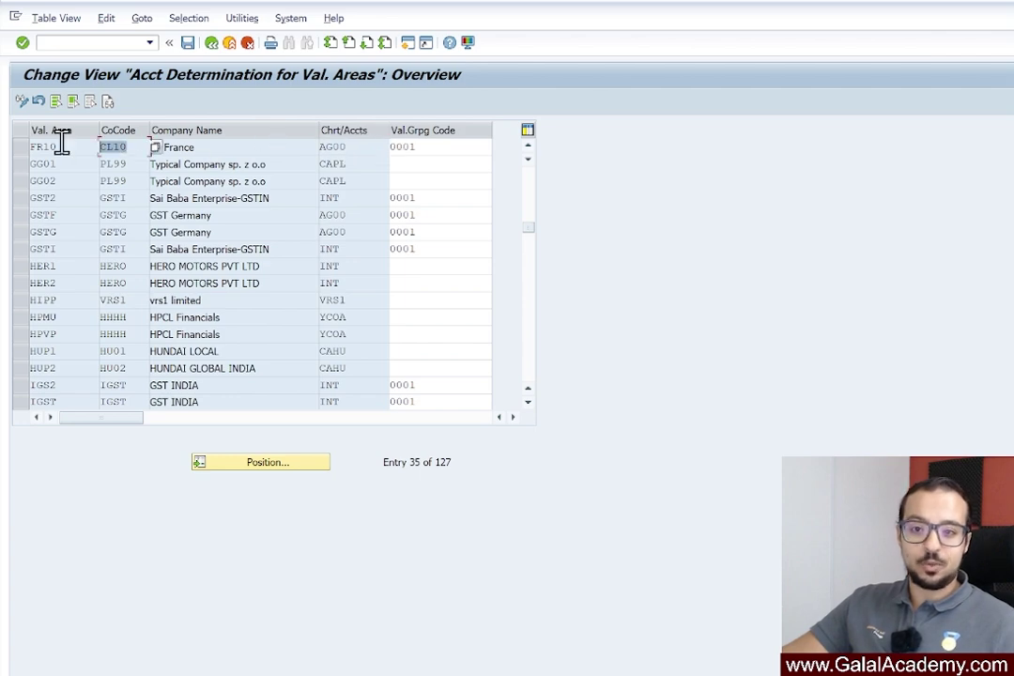
pyautogui.doubleClick(343, 147)
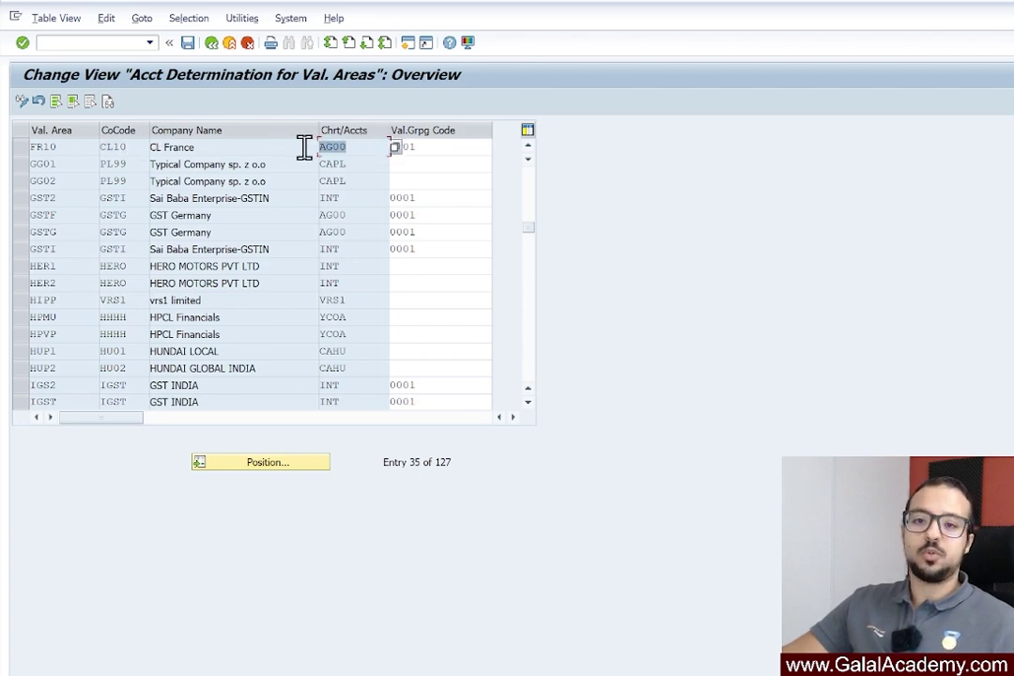
pyautogui.hotkey('alt', 'Tab')
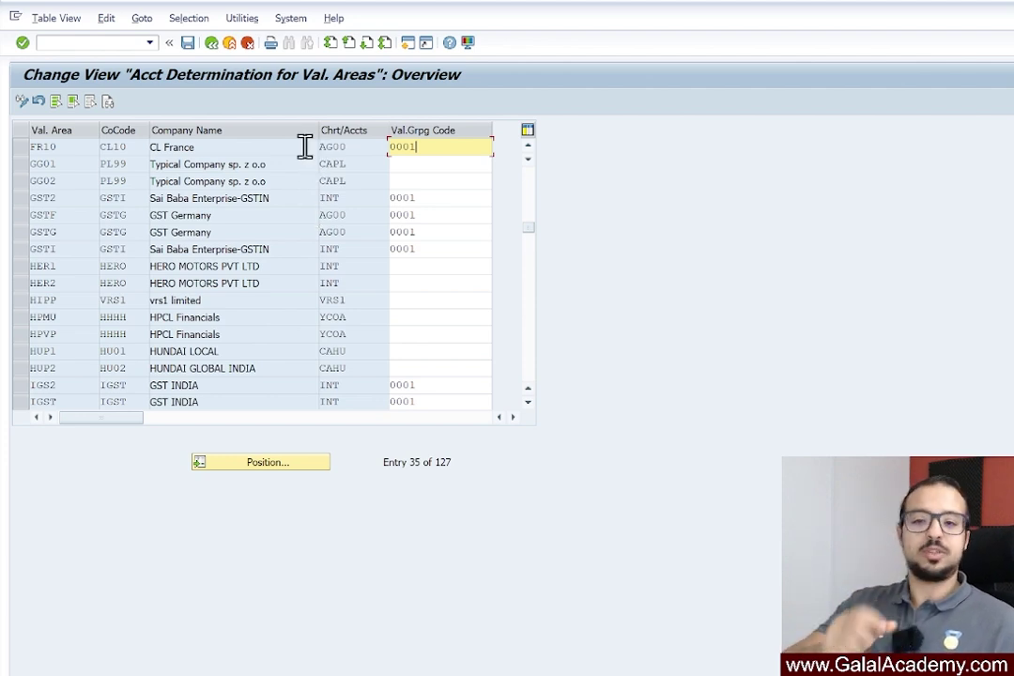
# Check in Define Valuation Control whether the valuation grouping code is active, and return to the IMG.
pyautogui.click(211, 49)
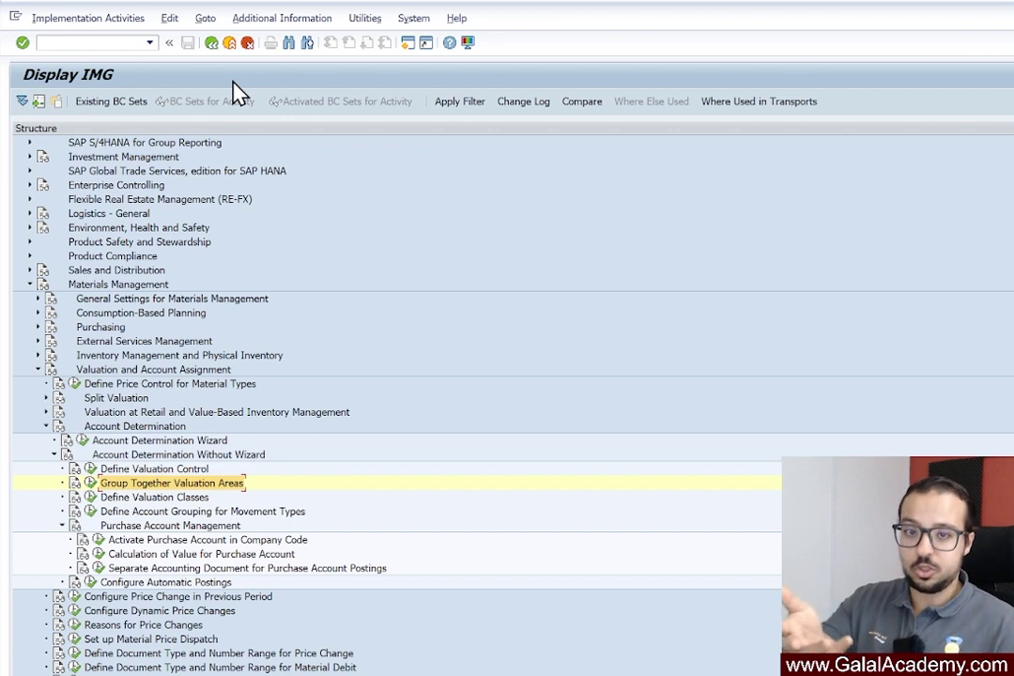
pyautogui.click(108, 469)
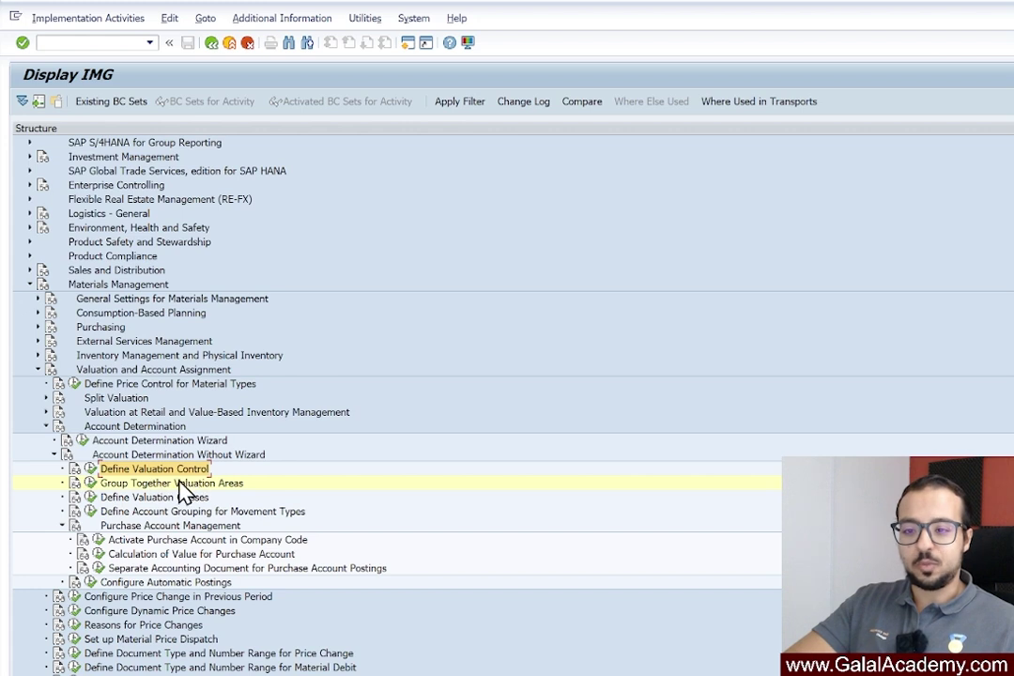
pyautogui.click(90, 470)
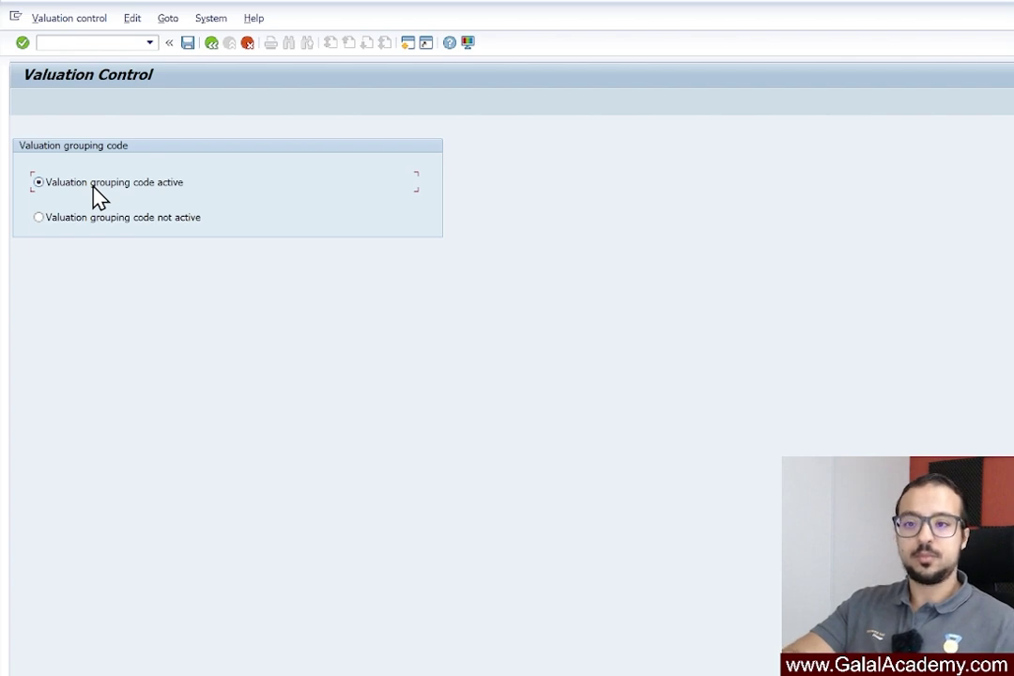
pyautogui.click(212, 55)
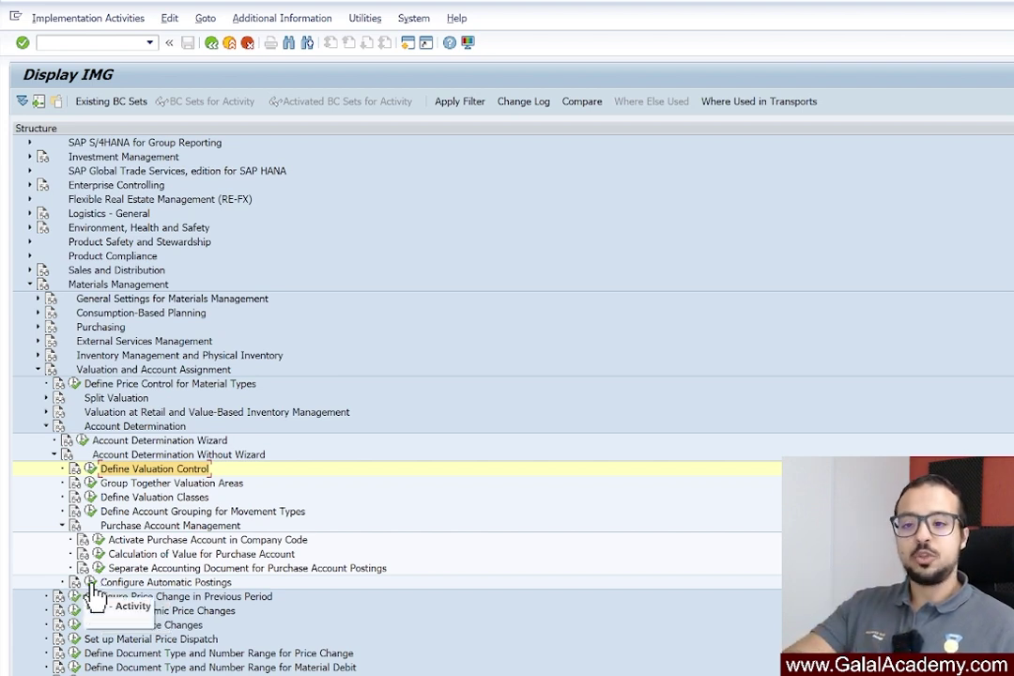
# Open Configure Automatic Postings, cancel the valuation area check and go to the account assignment procedures.
pyautogui.click(91, 584)
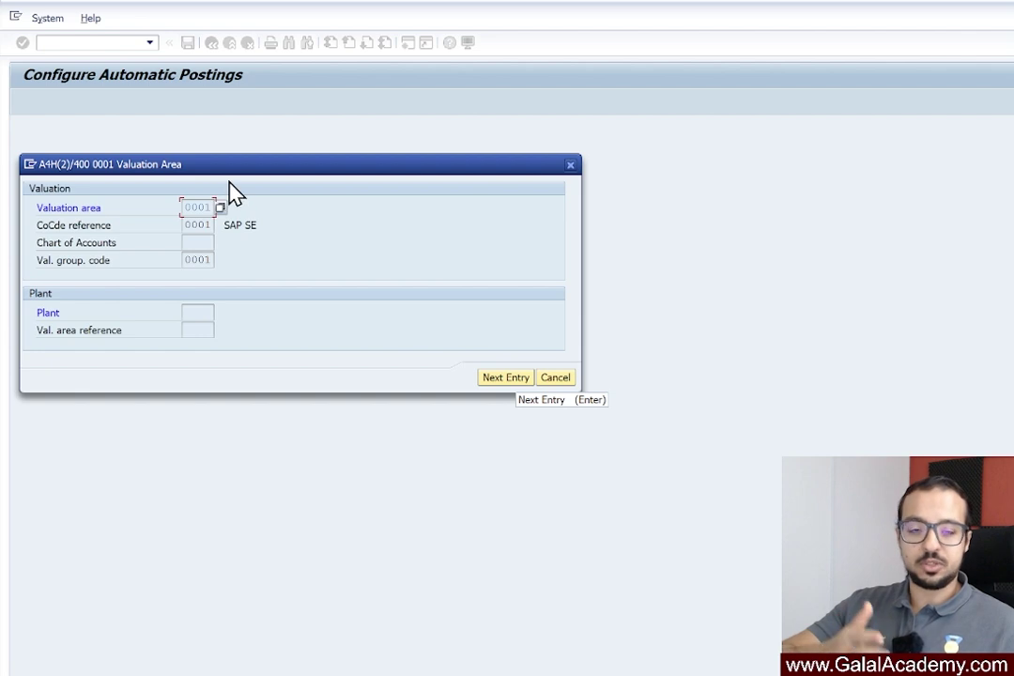
pyautogui.click(558, 380)
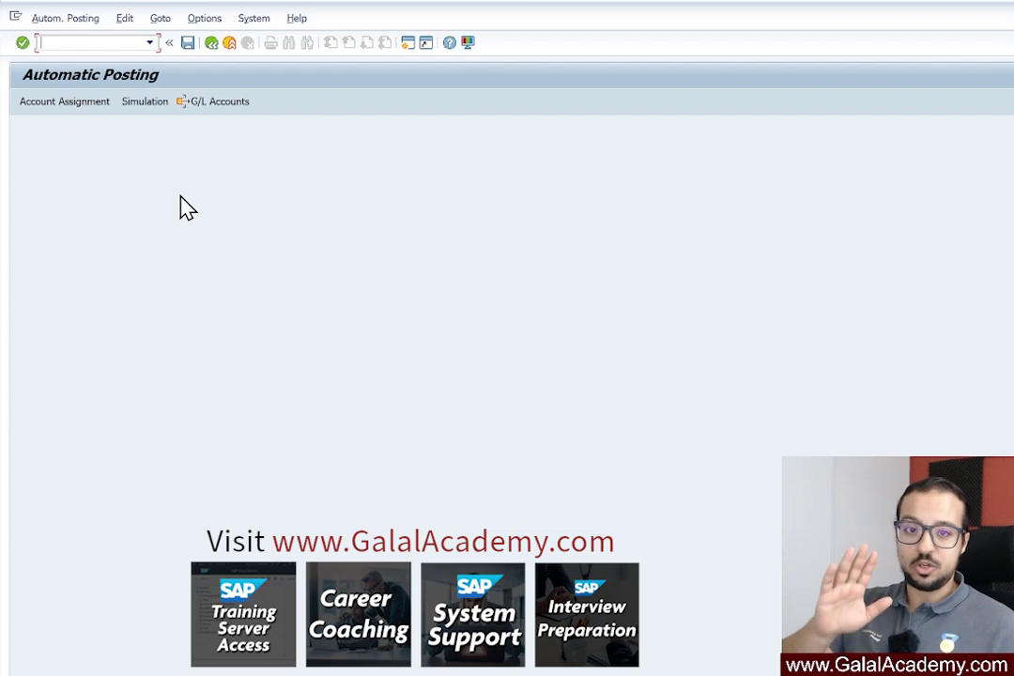
pyautogui.click(77, 108)
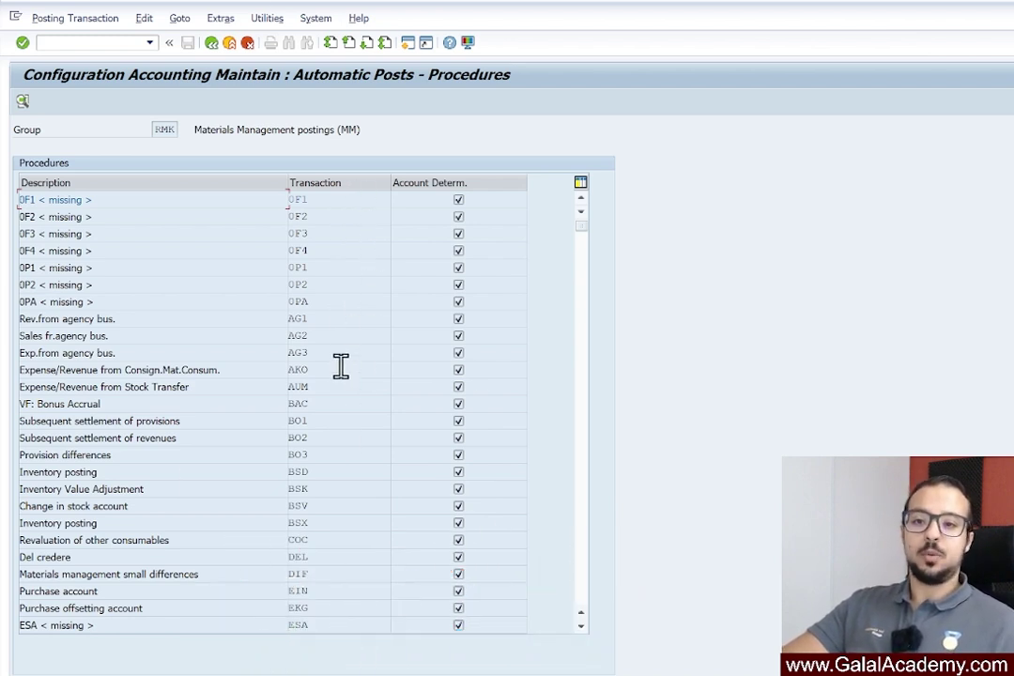
# Check the transaction key in the goods receipt error and open procedure GBB, Offsetting entry for inventory posting, for chart of accounts AG00.
pyautogui.hotkey('alt', 'Tab')
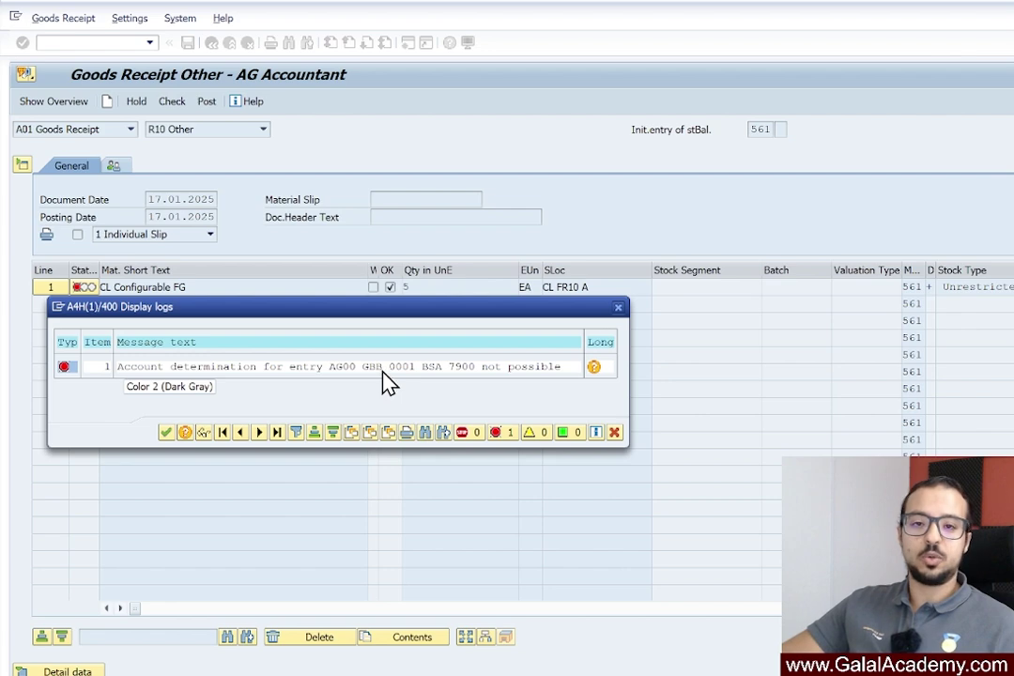
pyautogui.doubleClick(438, 383)
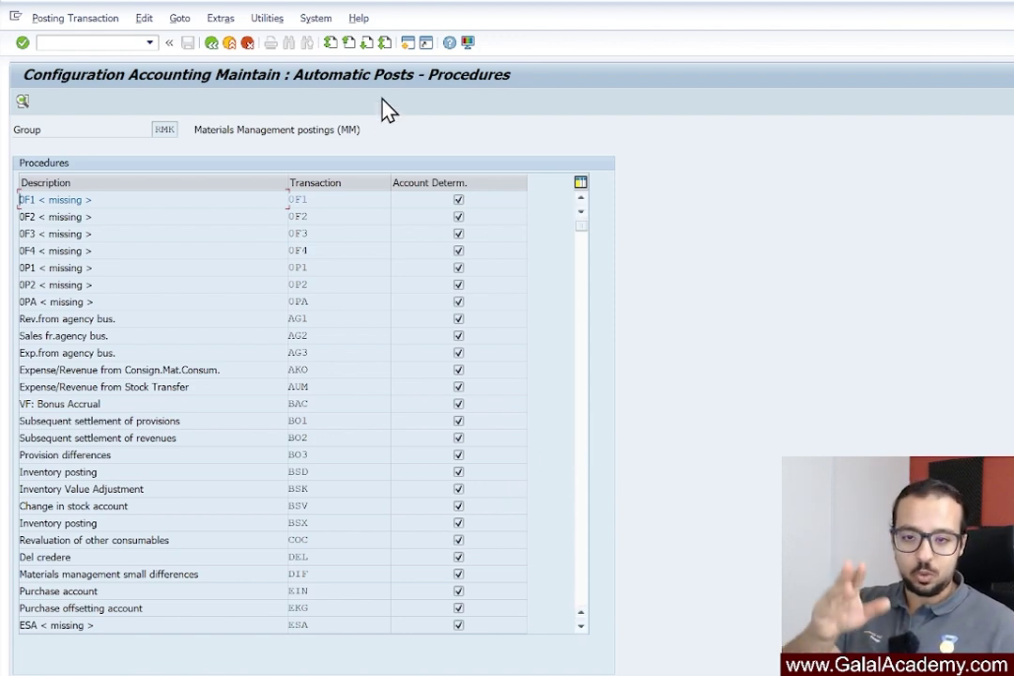
pyautogui.click(582, 433)
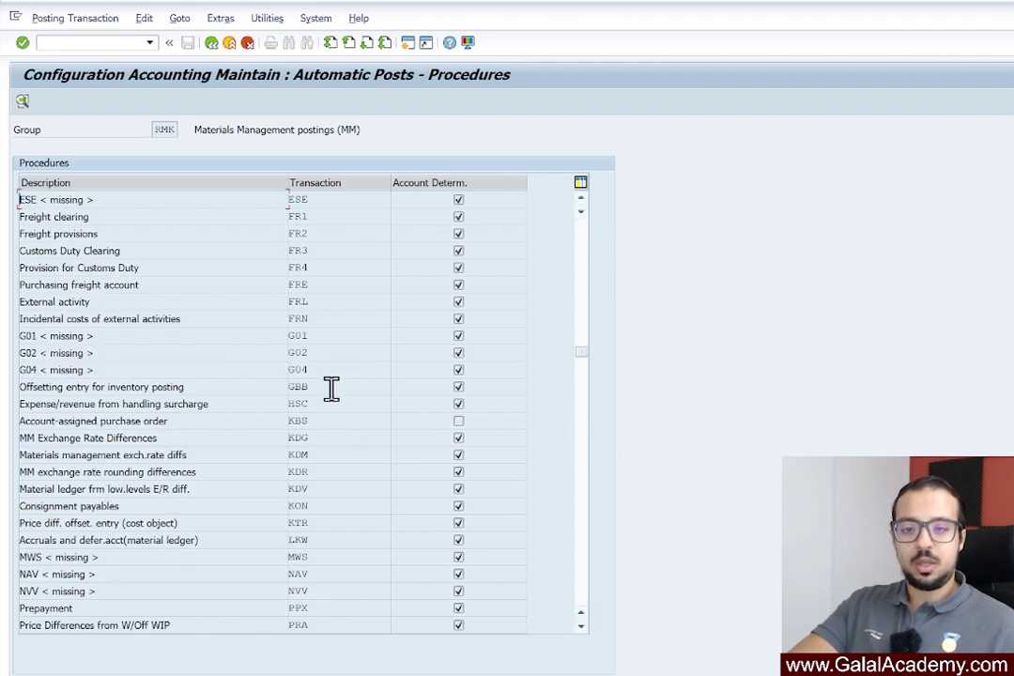
pyautogui.click(161, 387)
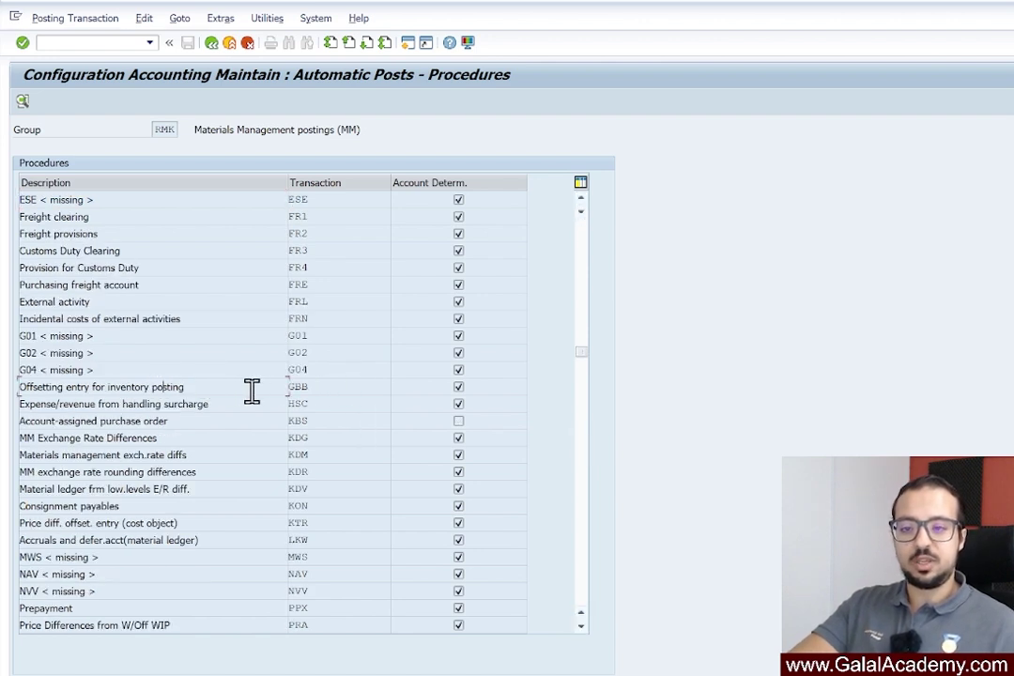
pyautogui.doubleClick(317, 390)
pyautogui.click(298, 328)
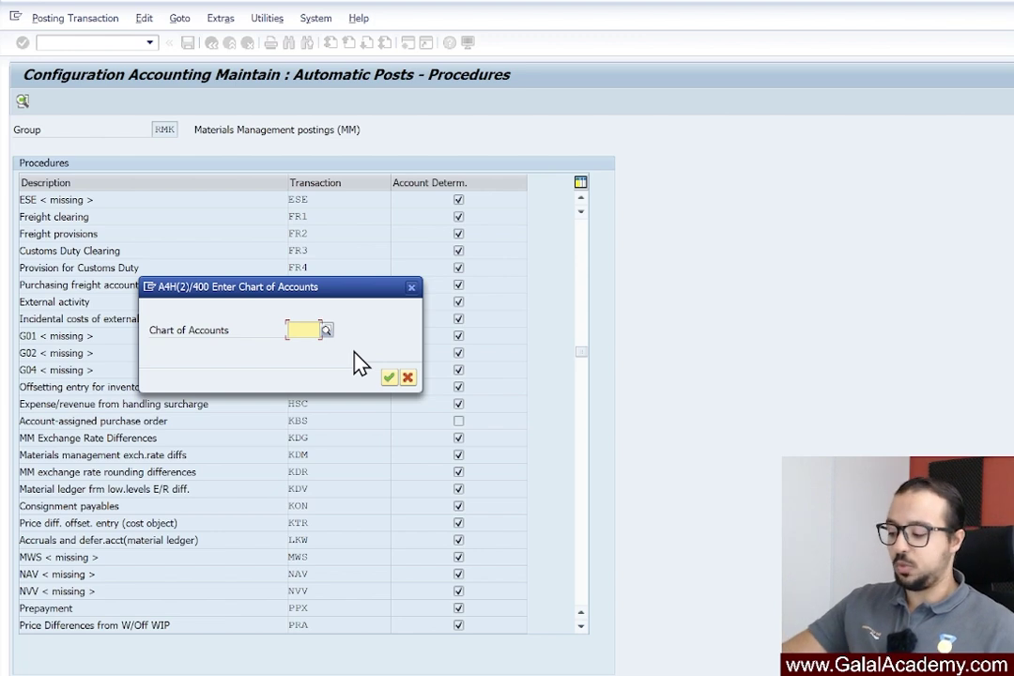
pyautogui.write('AG00')
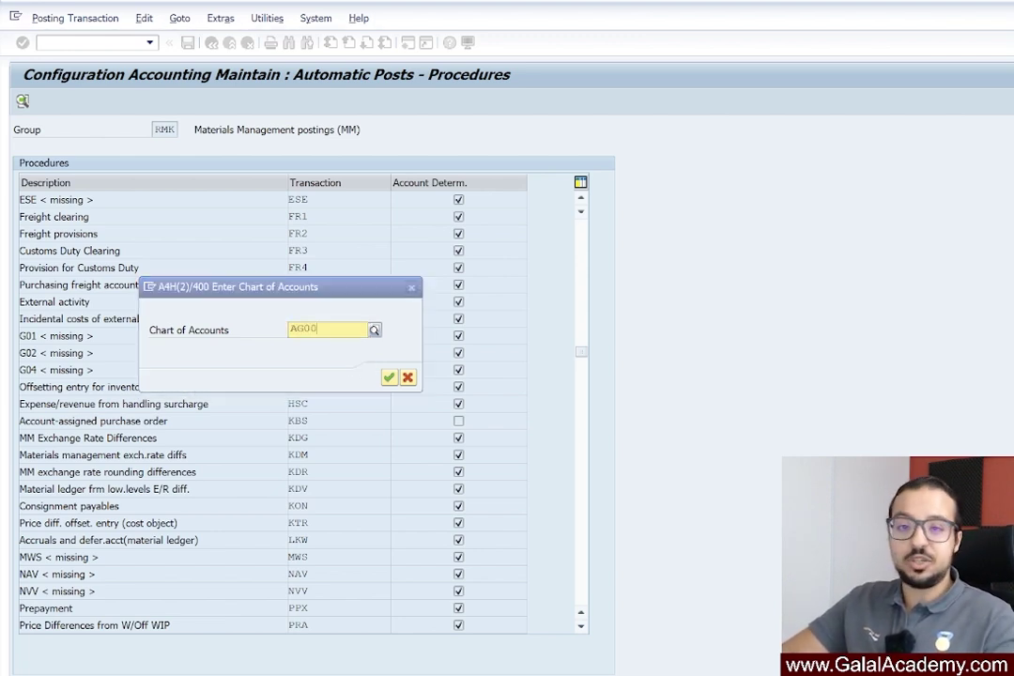
pyautogui.press('Return')
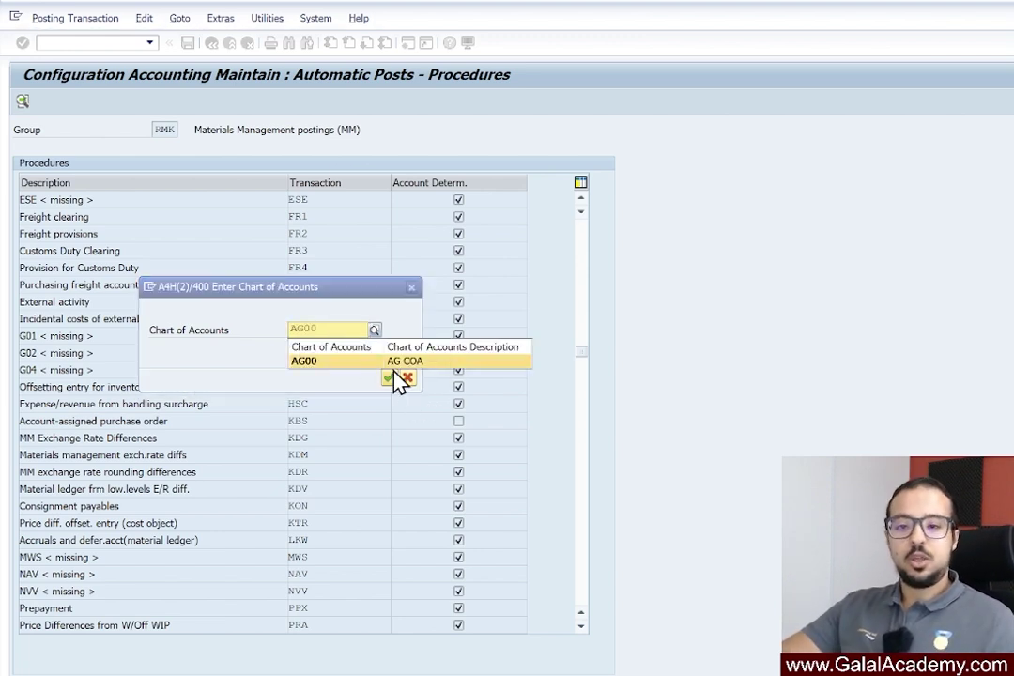
pyautogui.click(393, 378)
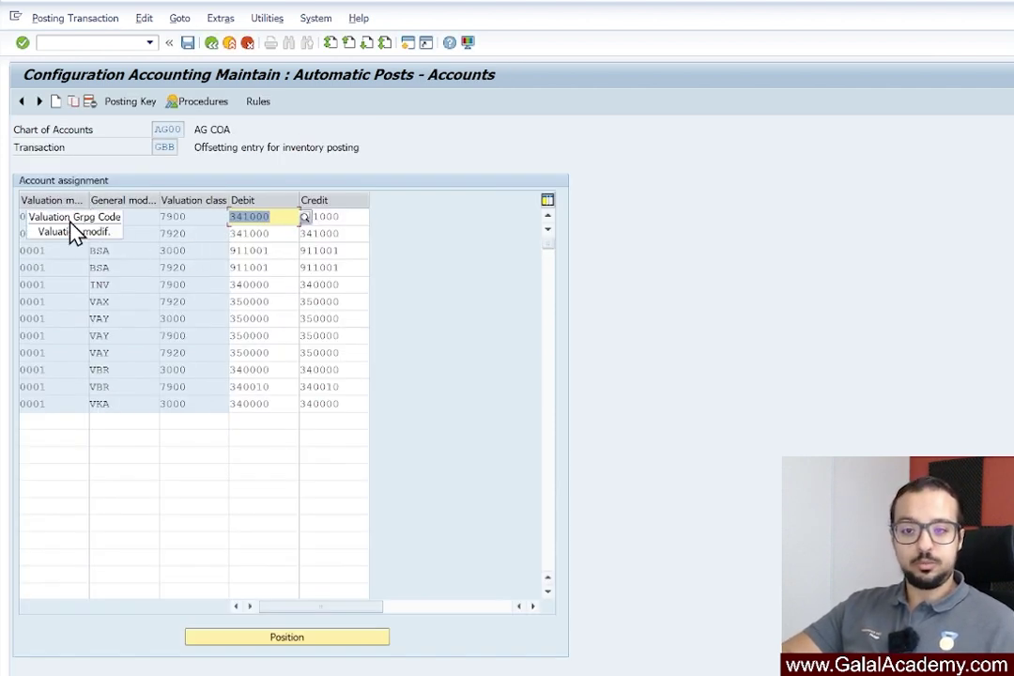
# Add an account assignment row with valuation grouping code 0001, general modification BSA and valuation class 7900, matching the goods receipt error.
pyautogui.click(67, 422)
pyautogui.write('0001')
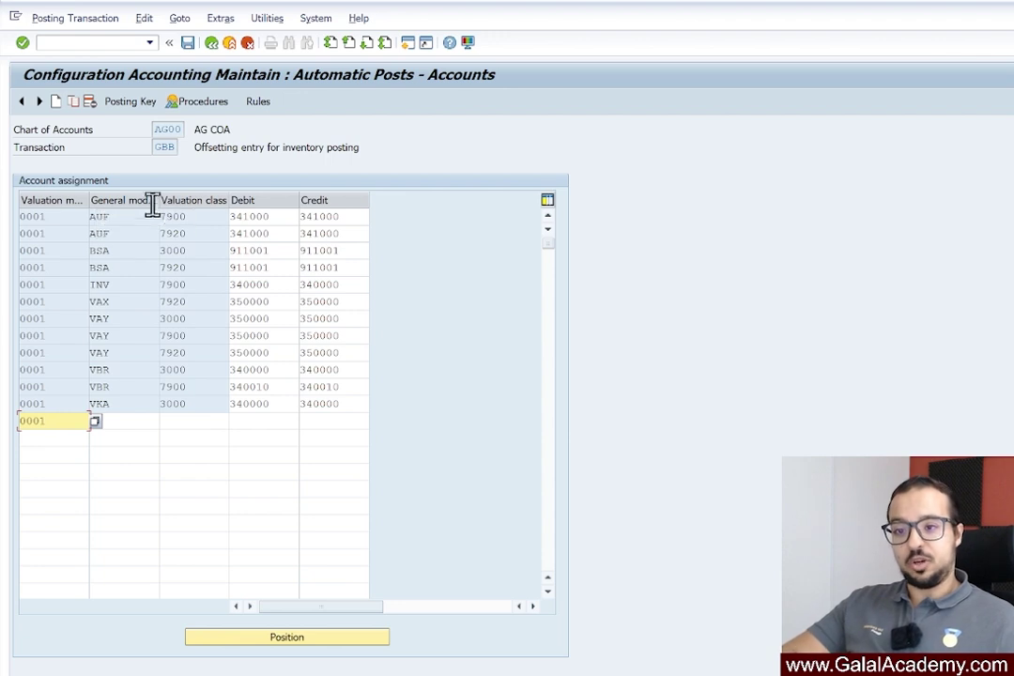
pyautogui.click(141, 422)
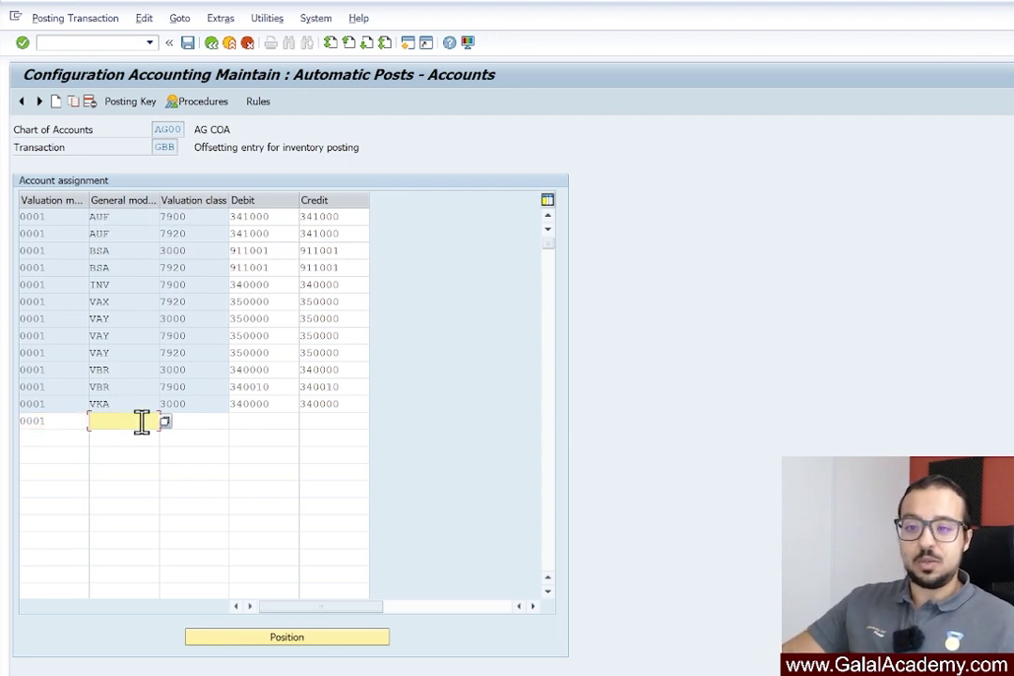
pyautogui.hotkey('alt', 'Tab')
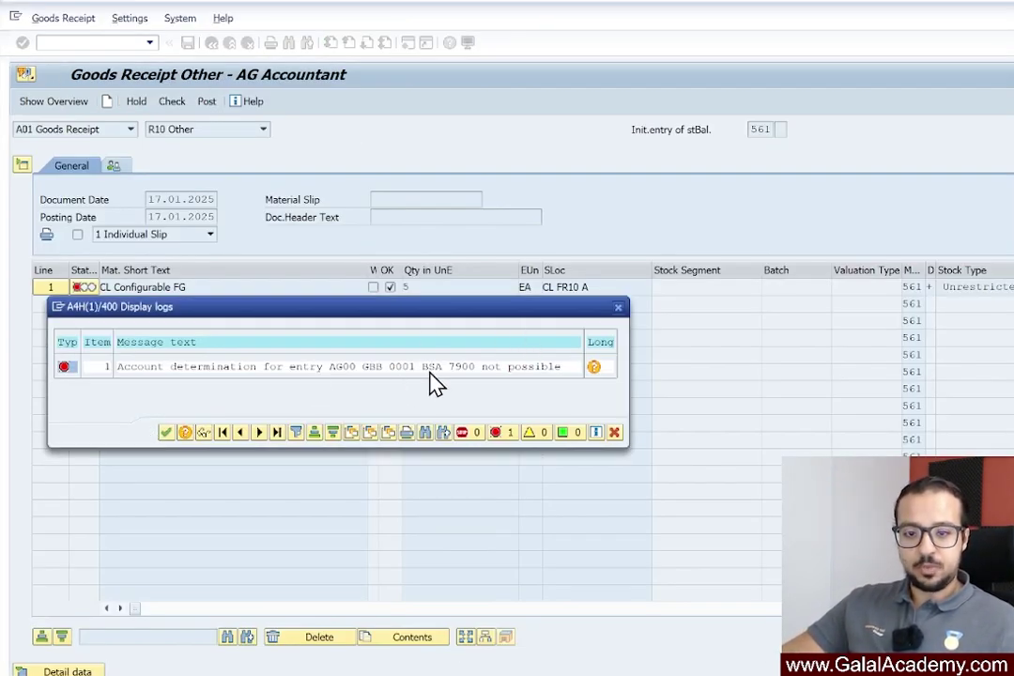
pyautogui.hotkey('alt', 'Tab')
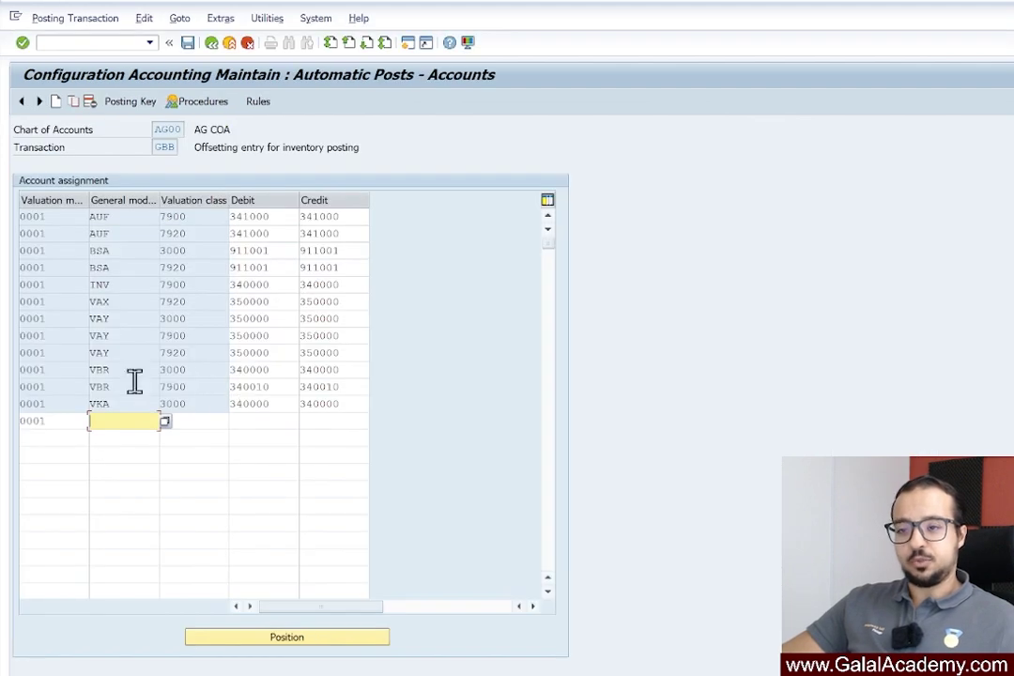
pyautogui.write('BSA')
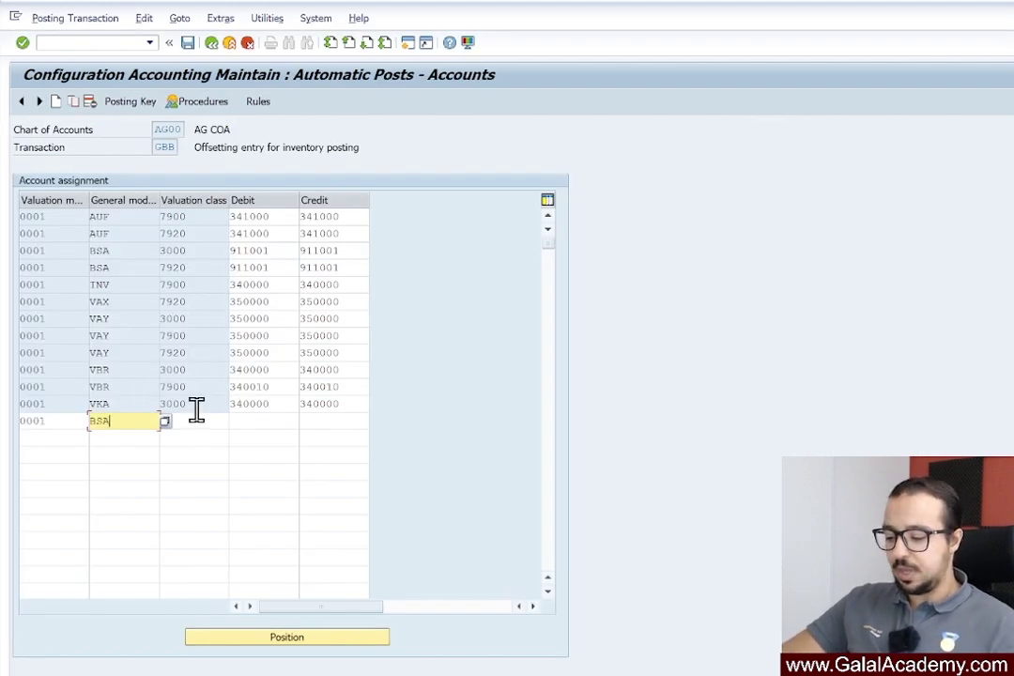
pyautogui.press('Tab')
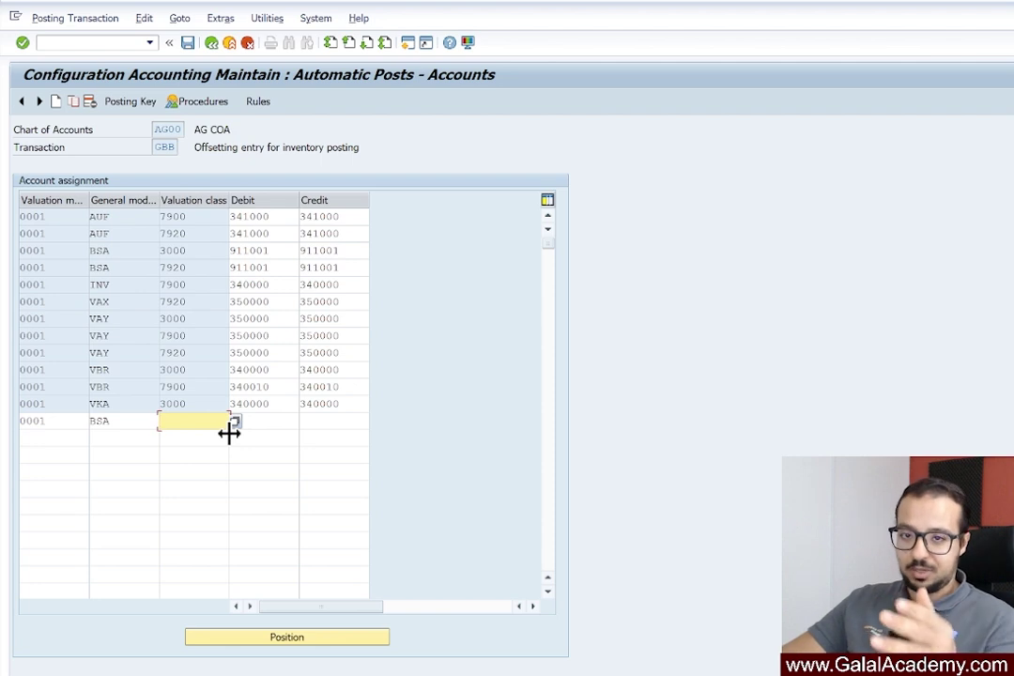
pyautogui.write('7')
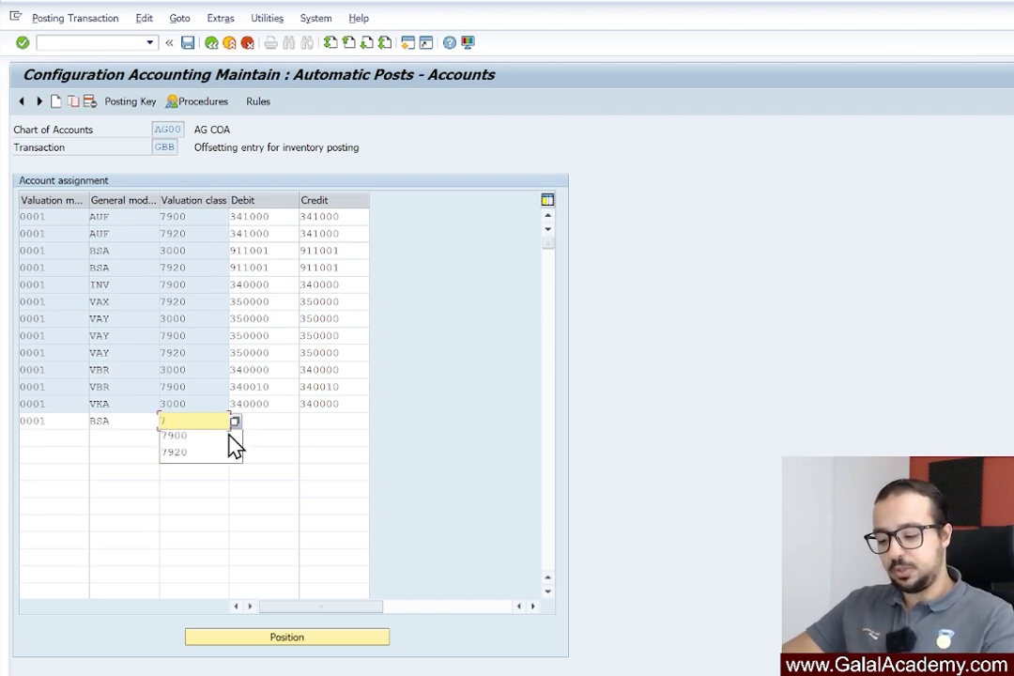
pyautogui.write('900')
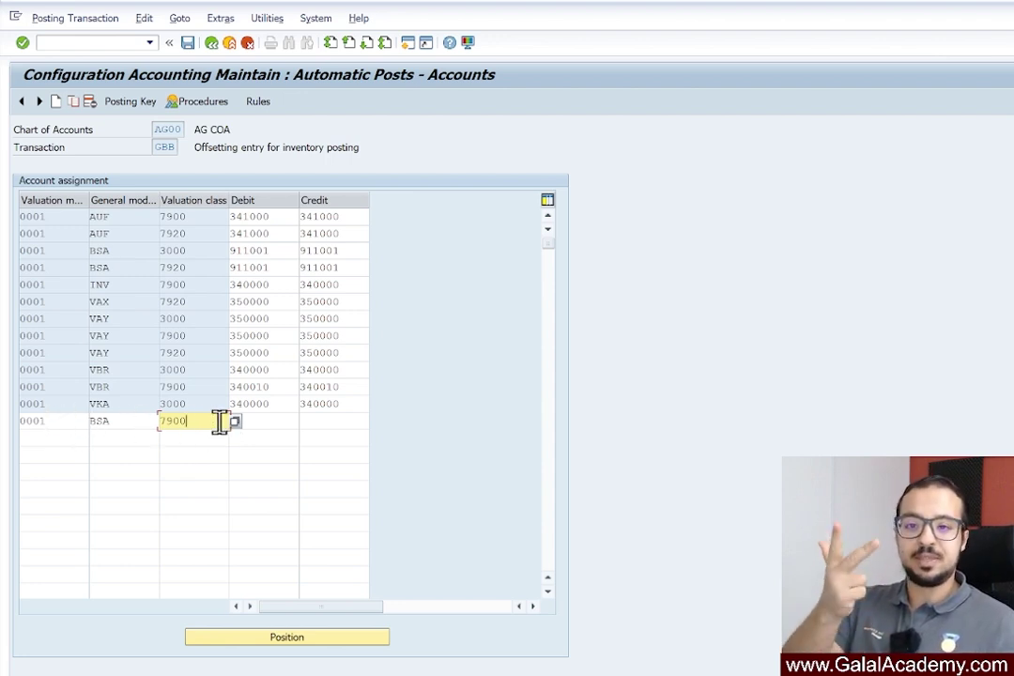
# Copy account 911001 from the BSA 7920 row into the new row's debit and credit, and save under customizing request A4HK900111.
pyautogui.click(282, 422)
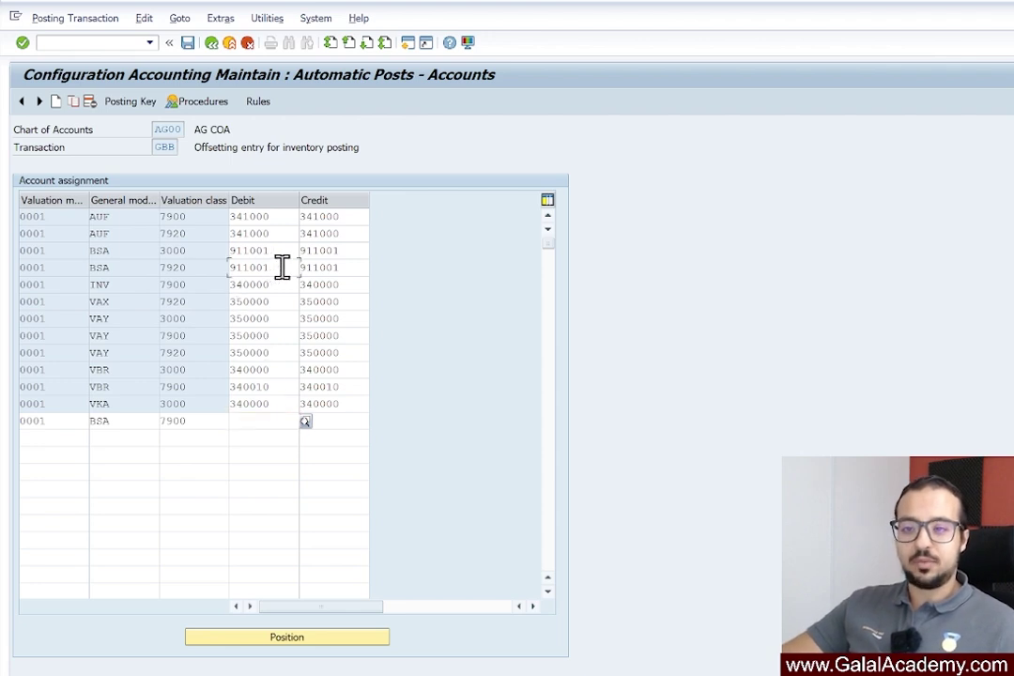
pyautogui.moveTo(283, 266); pyautogui.dragTo(193, 264)
pyautogui.hotkey('ctrl', 'c')
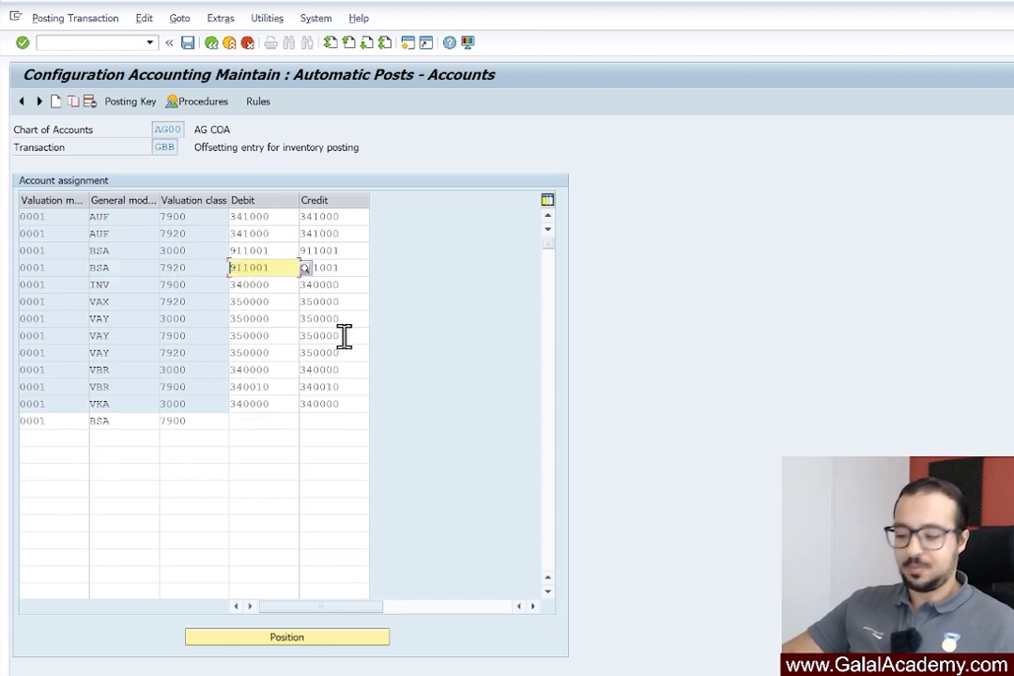
pyautogui.click(256, 421)
pyautogui.hotkey('ctrl', 'v')
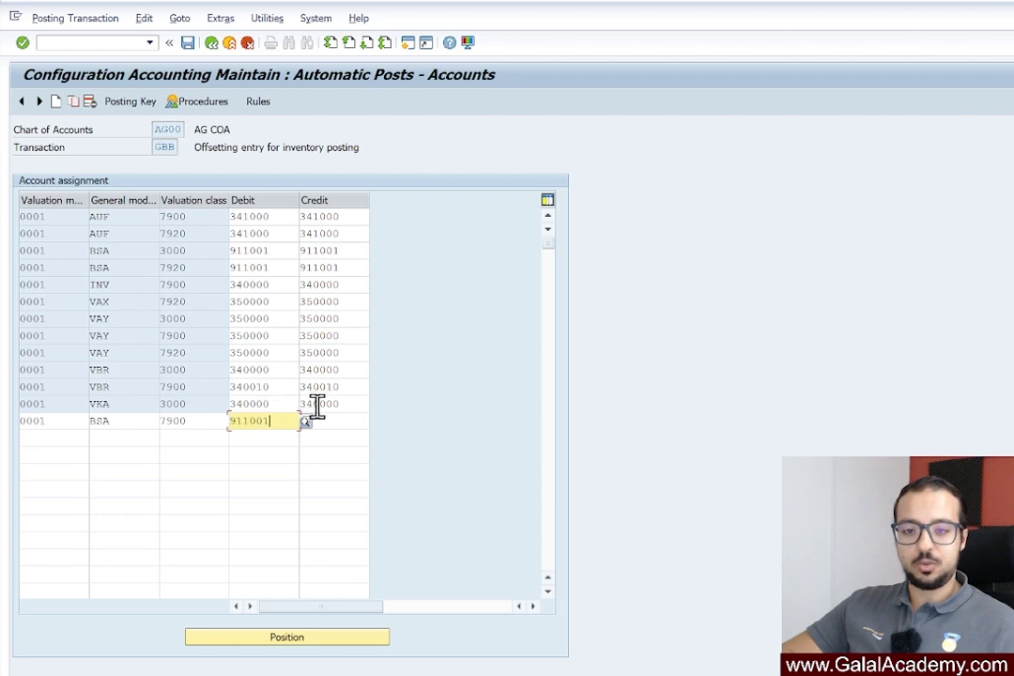
pyautogui.click(329, 421)
pyautogui.hotkey('ctrl', 'v')
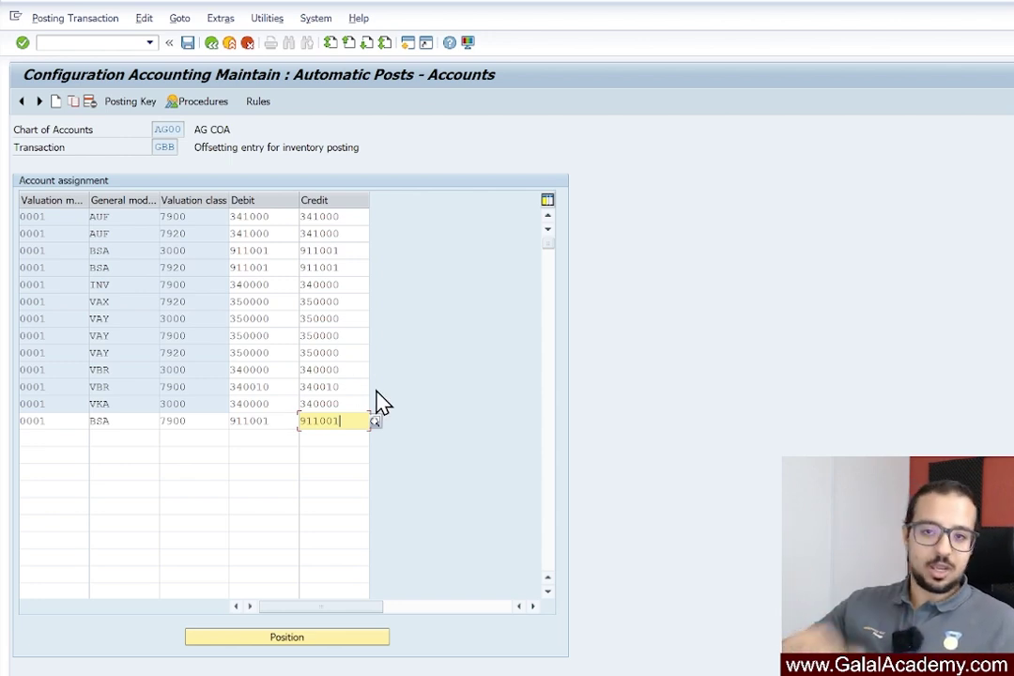
pyautogui.click(189, 43)
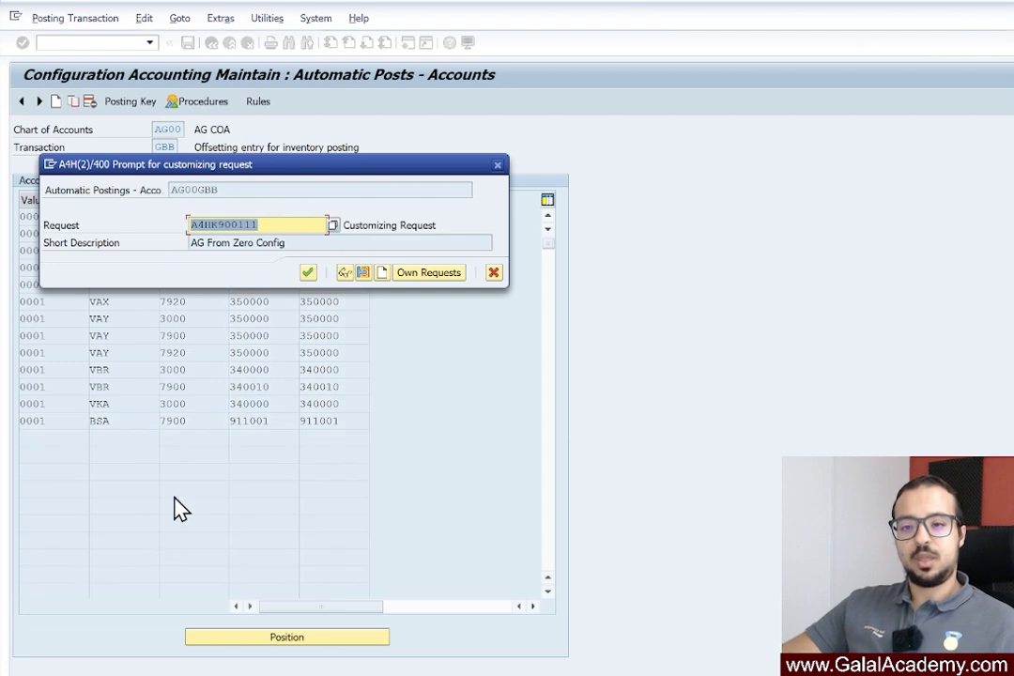
pyautogui.click(310, 274)
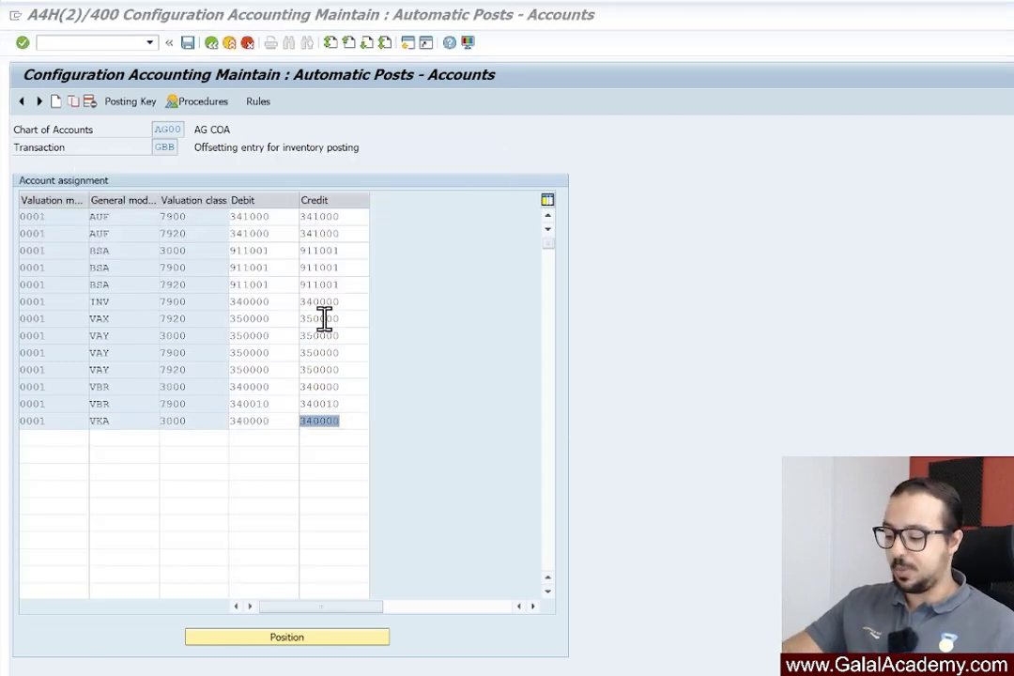
# Return to the 561 goods receipt, close the error log and check the document again.
pyautogui.hotkey('alt', 'Tab')
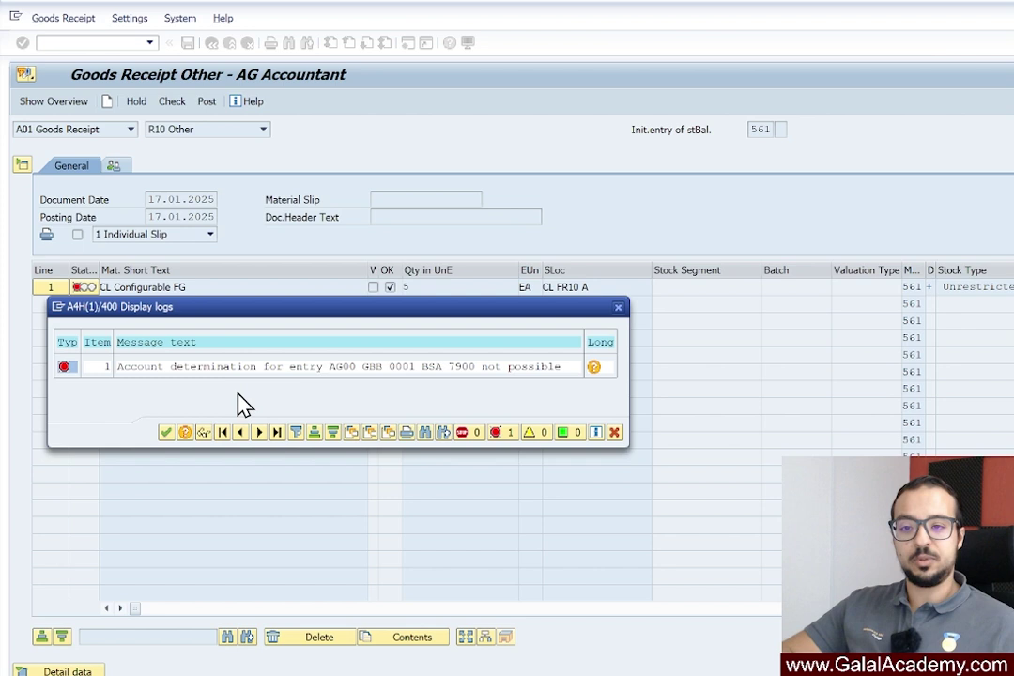
pyautogui.click(167, 433)
pyautogui.click(173, 103)
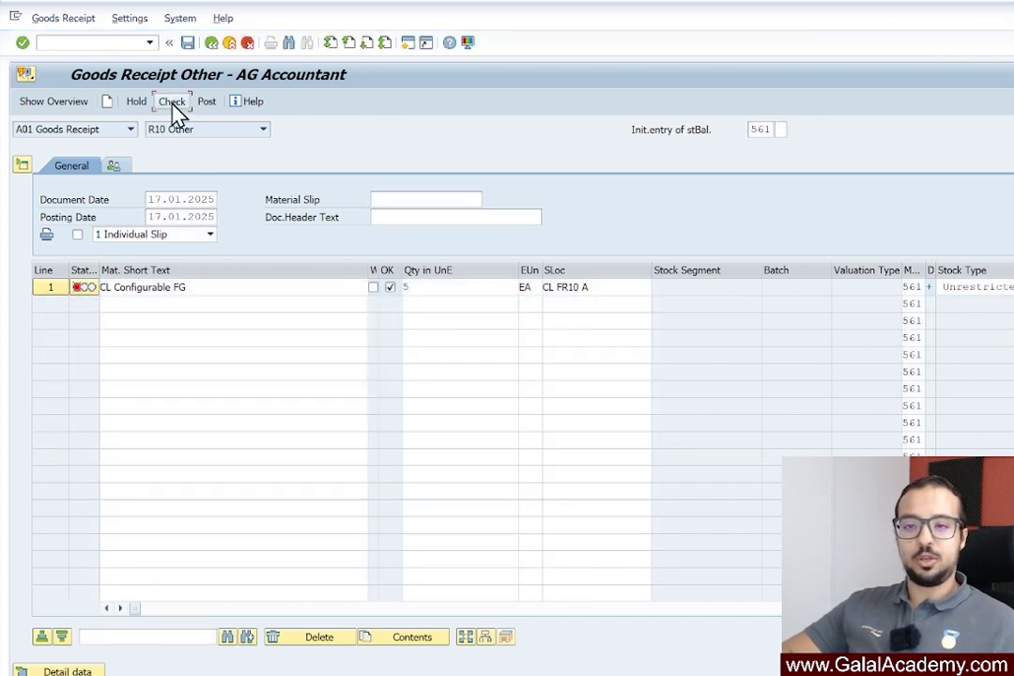